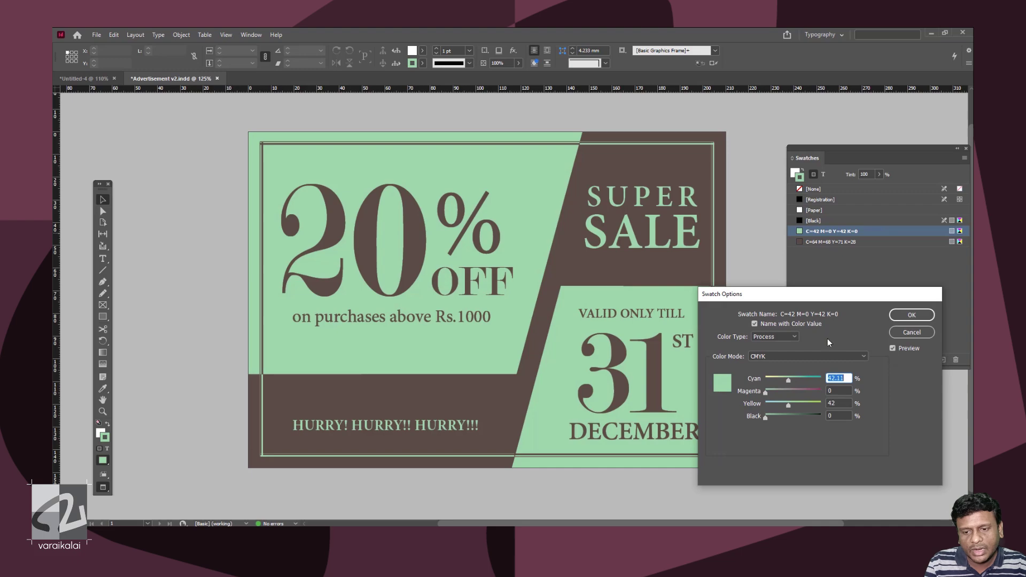
# Change the green swatch to C=0 M=0 Y=90 K=0 and the brown swatch to a dark purple with M=100 Y=44 K=62
pyautogui.moveTo(788, 380); pyautogui.dragTo(816, 403)
pyautogui.press('Return')
pyautogui.doubleClick(835, 242)
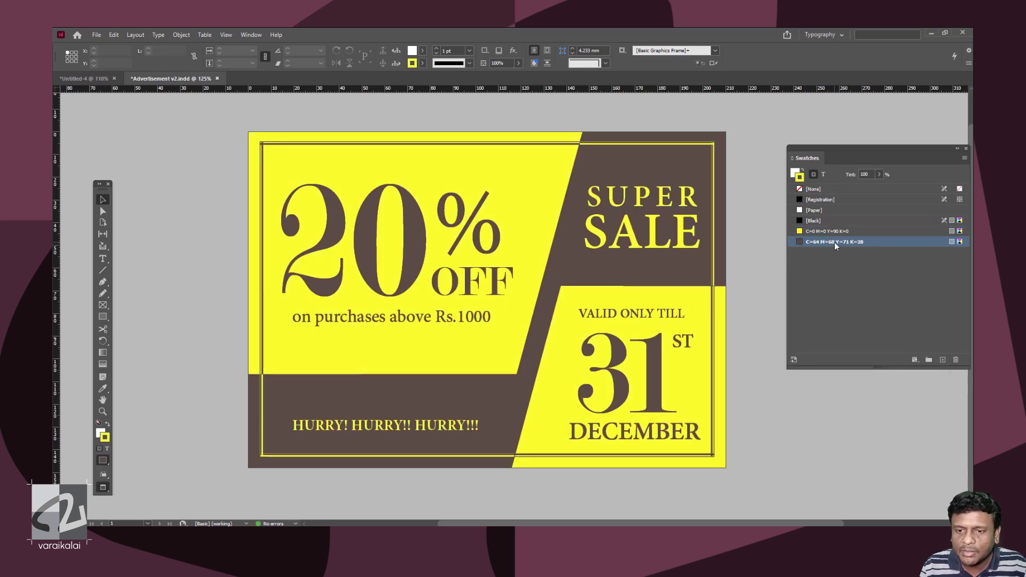
pyautogui.moveTo(803, 393); pyautogui.dragTo(777, 380)
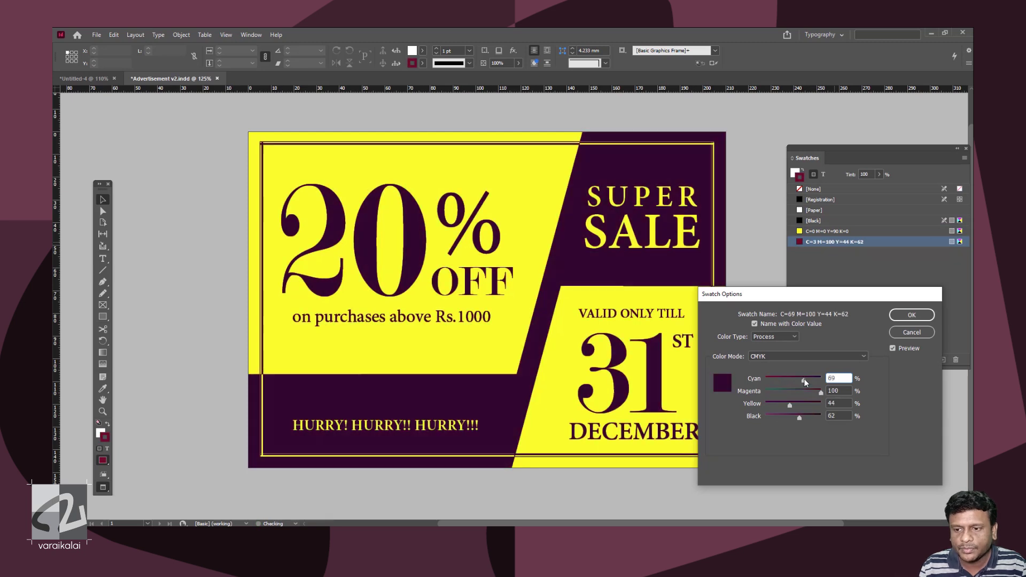
pyautogui.press('Return')
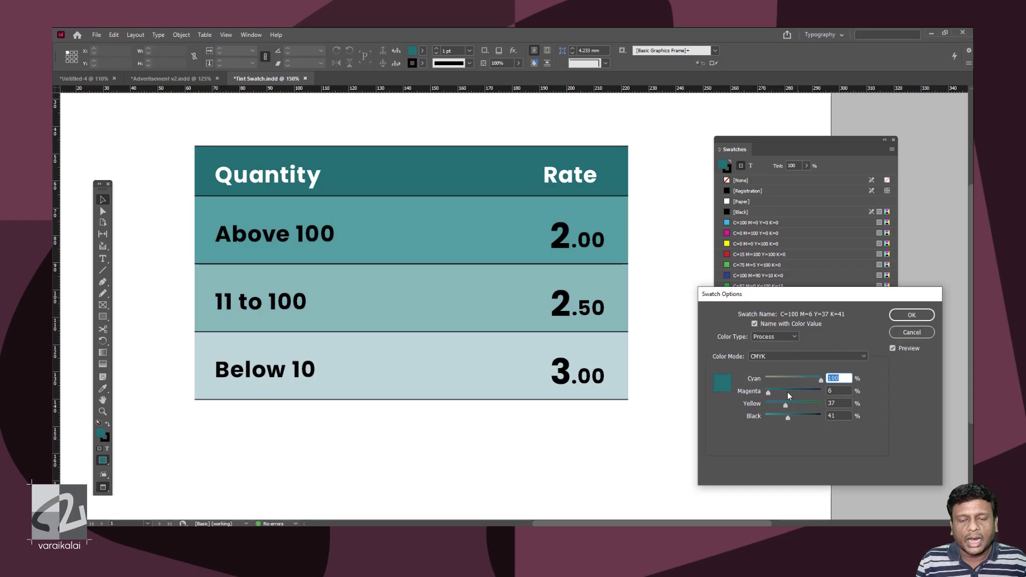
# Adjust the CMYK mix of the teal swatch used by the rate table, entering a value of 17
pyautogui.moveTo(787, 392); pyautogui.dragTo(801, 418)
pyautogui.write('17')
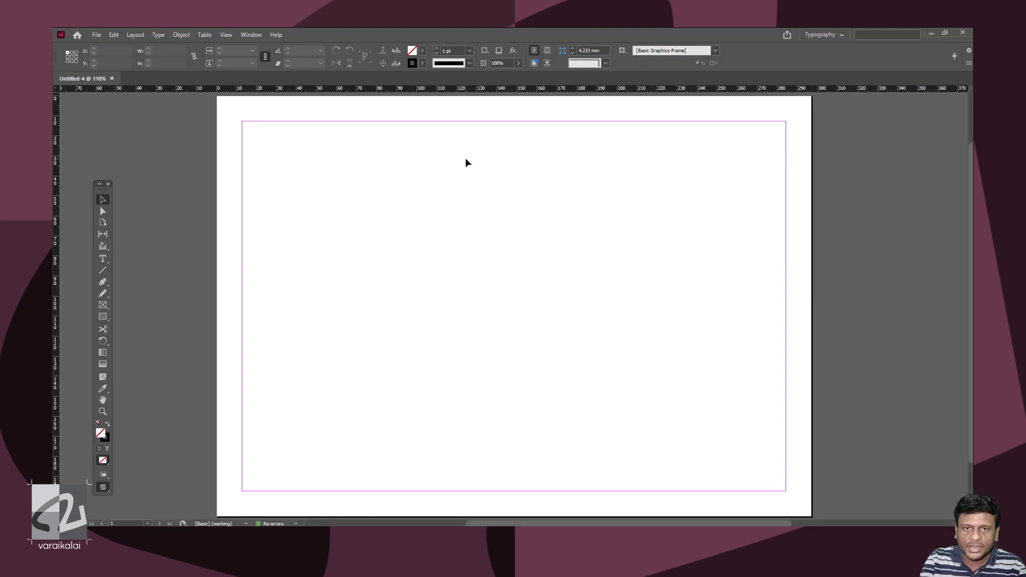
# Show the Swatches panel in the blank document
pyautogui.press('F5')
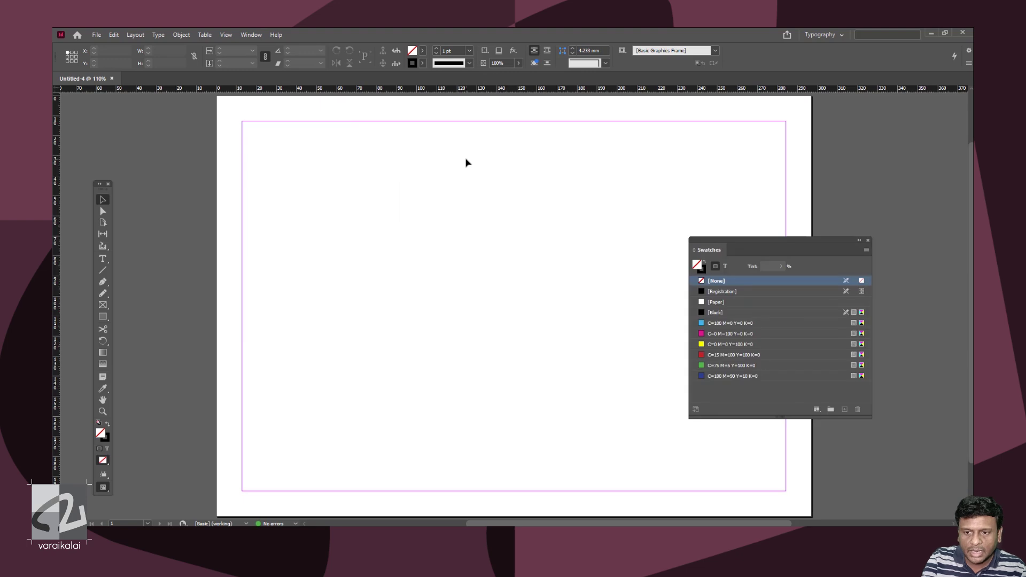
pyautogui.press('F5')
pyautogui.click(252, 35)
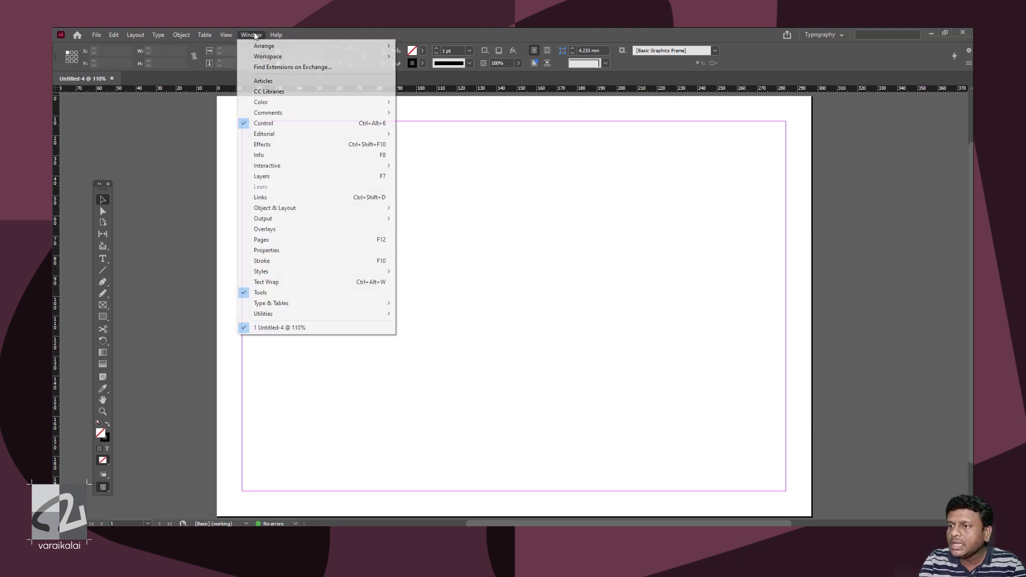
pyautogui.moveTo(302, 102)
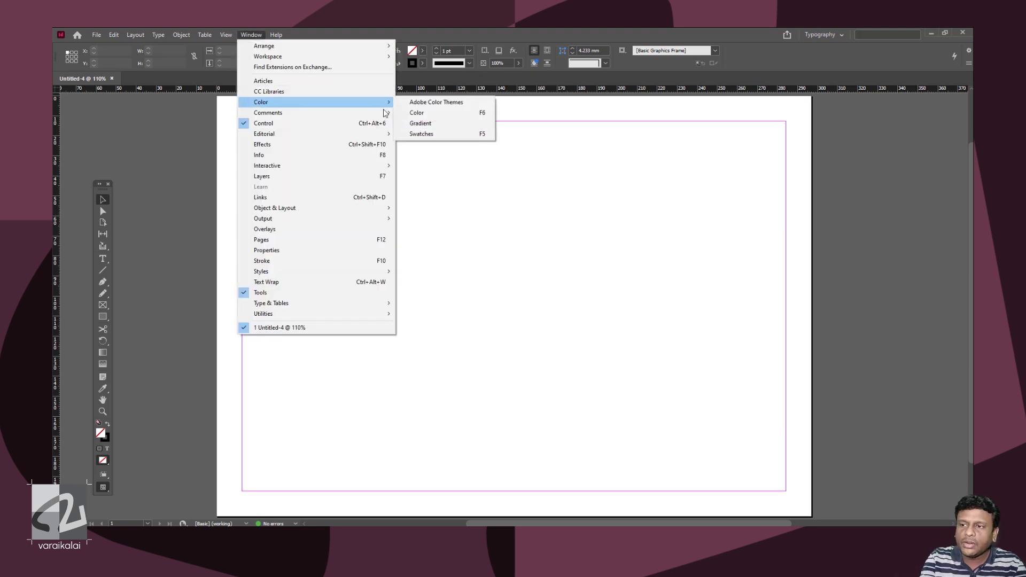
pyautogui.click(452, 134)
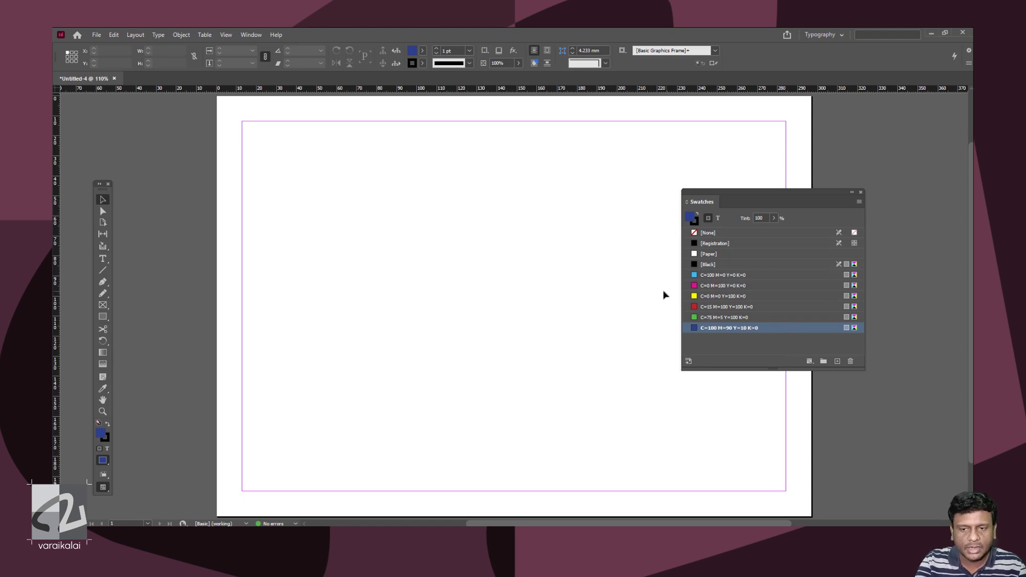
# Show the Color panel and set its color mode to CMYK for the blue square
pyautogui.press('F6')
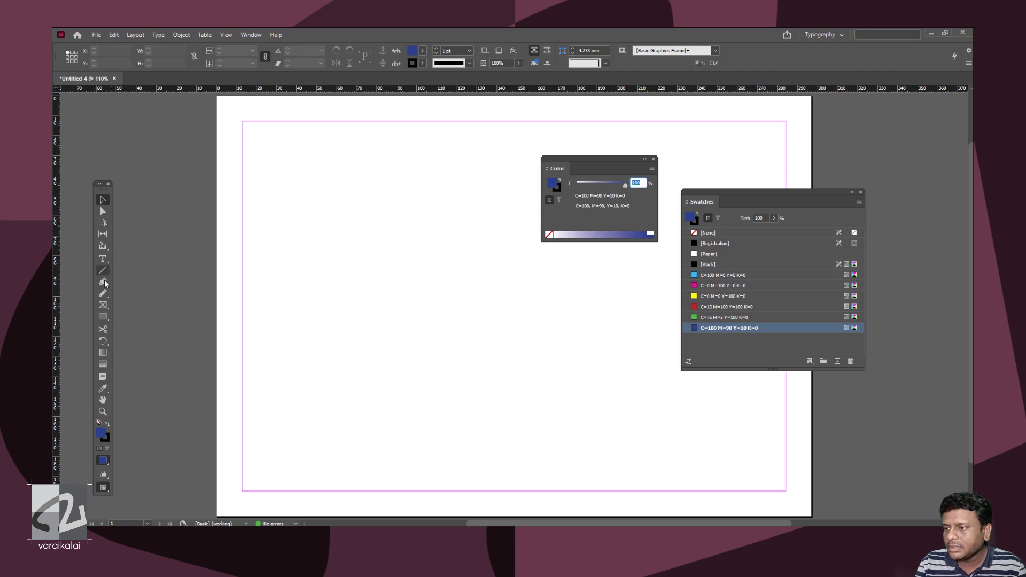
pyautogui.click(652, 169)
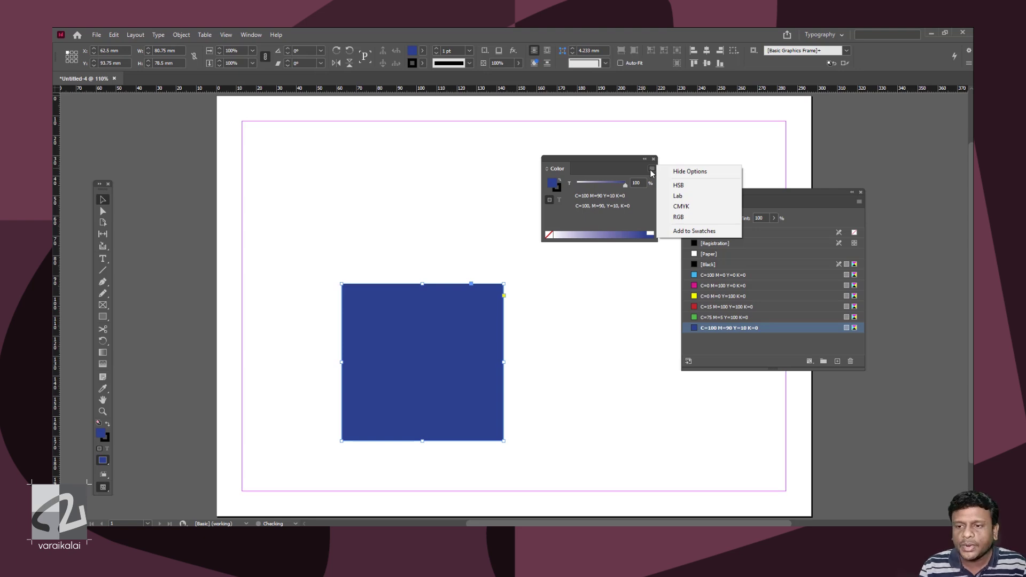
pyautogui.click(681, 206)
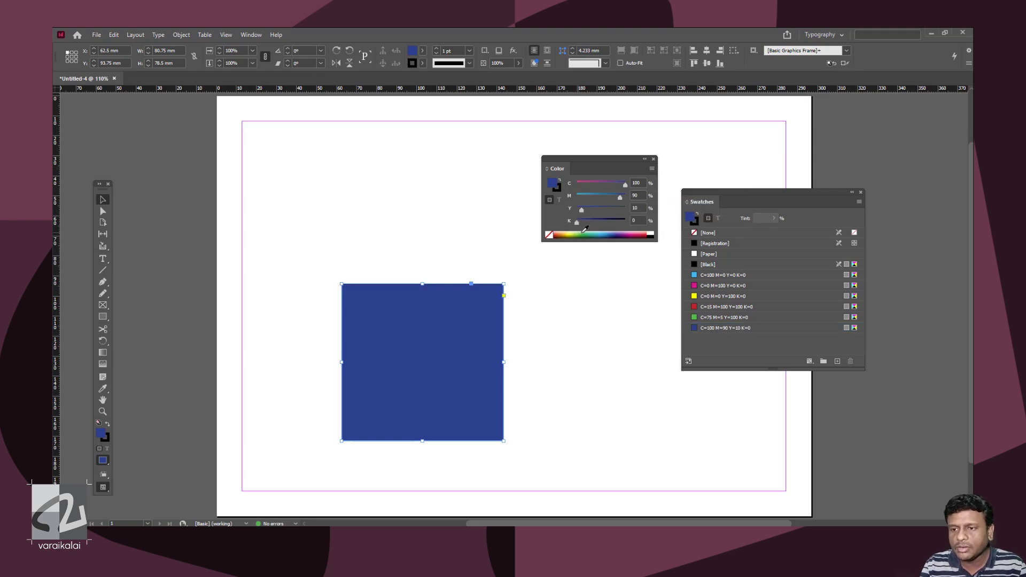
# Mix the square's fill as C=88 M=50 Y=27 K=8 and save it as a new swatch
pyautogui.click(586, 233)
pyautogui.click(587, 238)
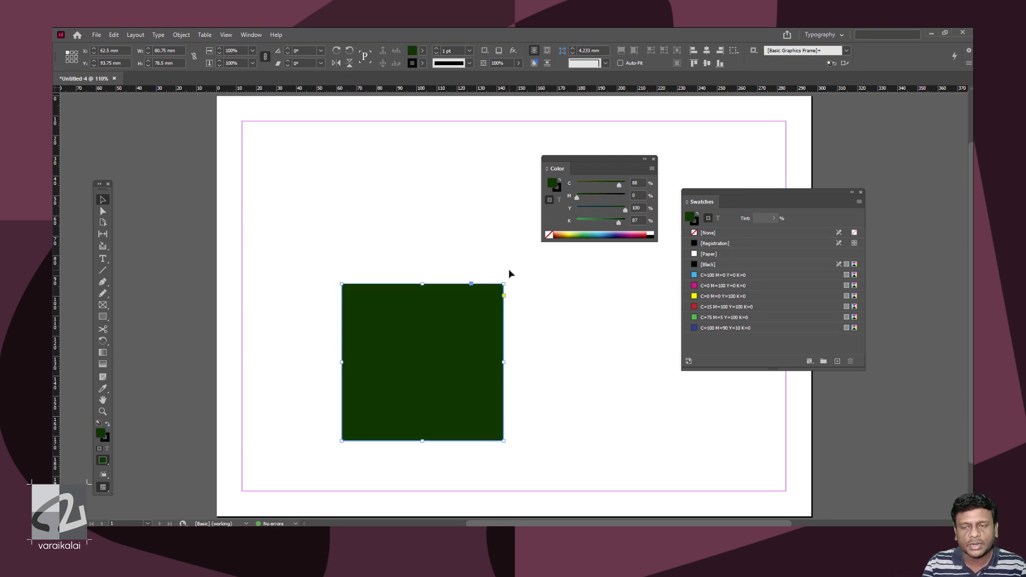
pyautogui.click(601, 196)
pyautogui.click(589, 208)
pyautogui.moveTo(592, 220); pyautogui.dragTo(580, 220)
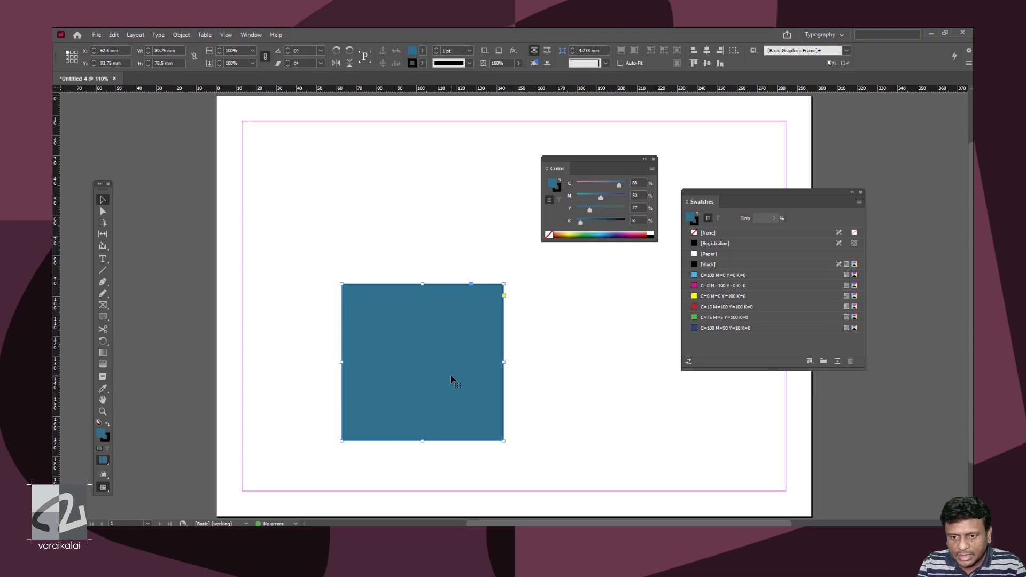
pyautogui.click(836, 362)
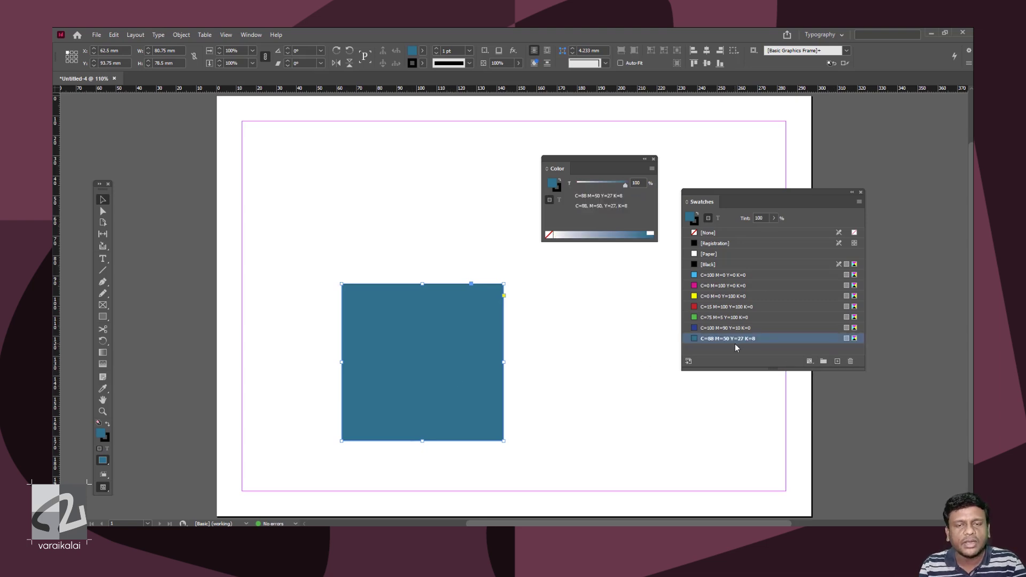
# Change the square's fill to magenta-purple C=26 M=100 Y=0 K=0 and add it to the swatches
pyautogui.click(634, 234)
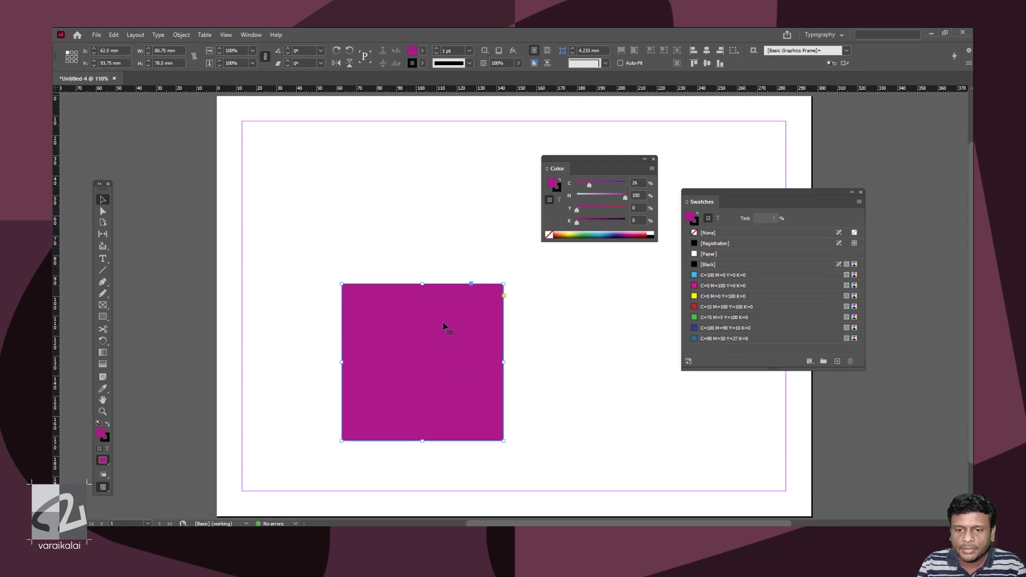
pyautogui.click(838, 362)
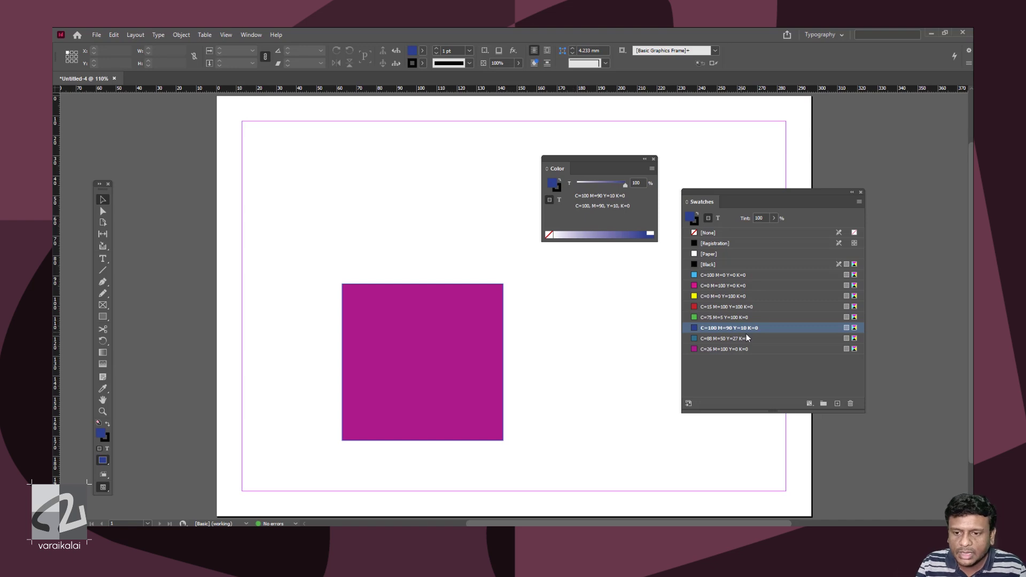
# Delete the C=88 M=50 Y=27 K=8 swatch and undo the deletion
pyautogui.click(777, 337)
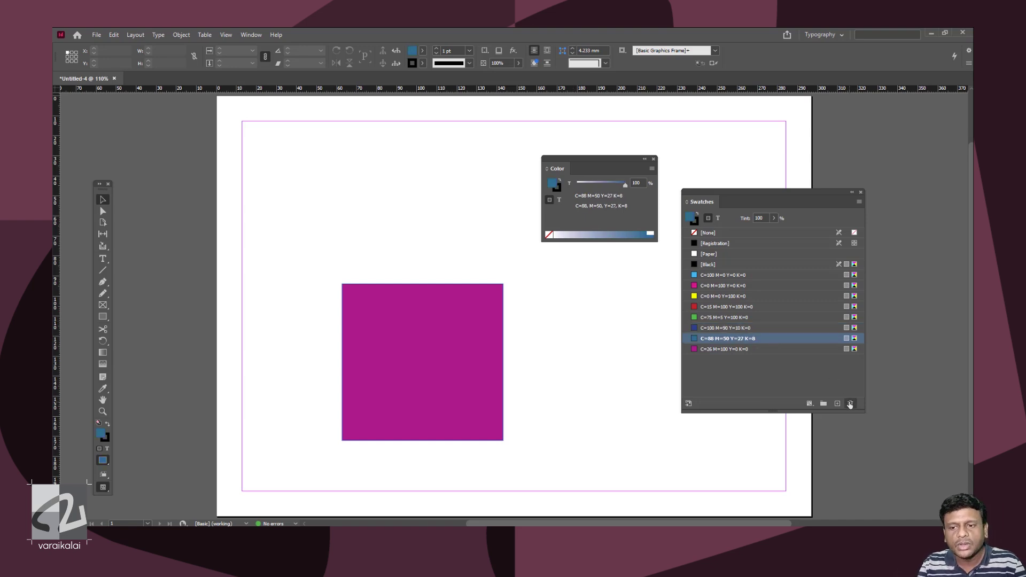
pyautogui.click(850, 404)
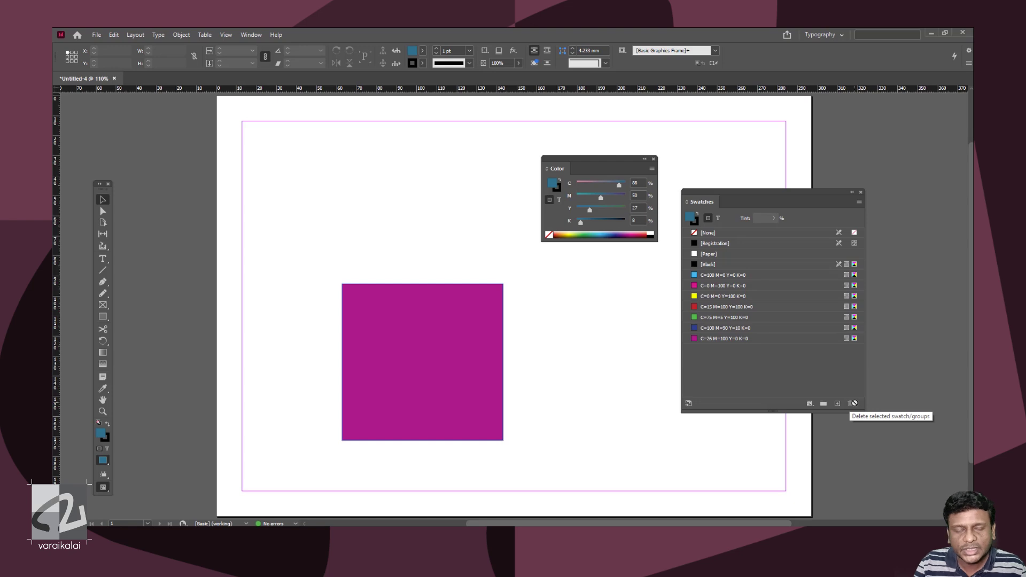
pyautogui.hotkey('ctrl', 'z')
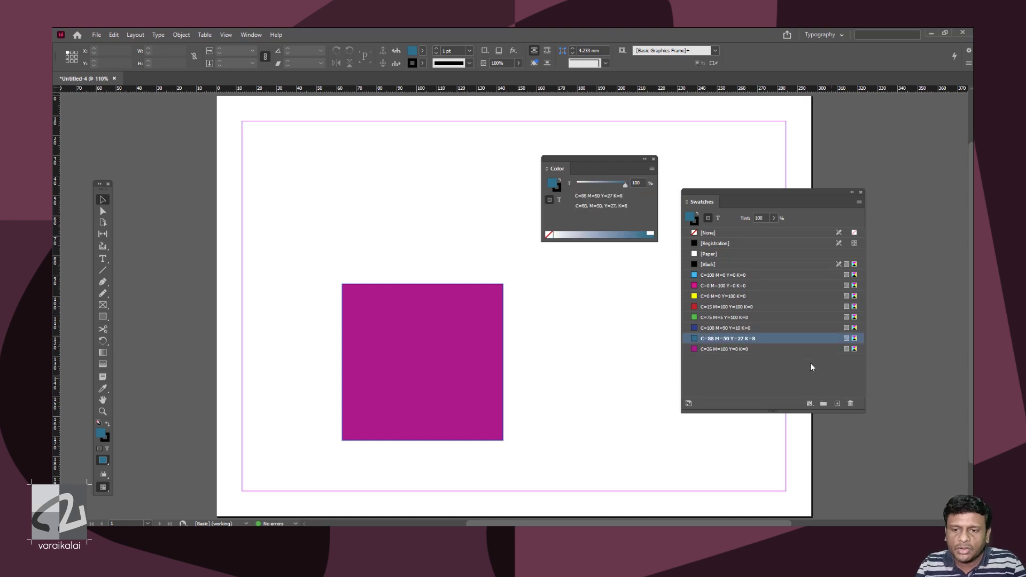
pyautogui.rightClick(804, 339)
pyautogui.click(821, 366)
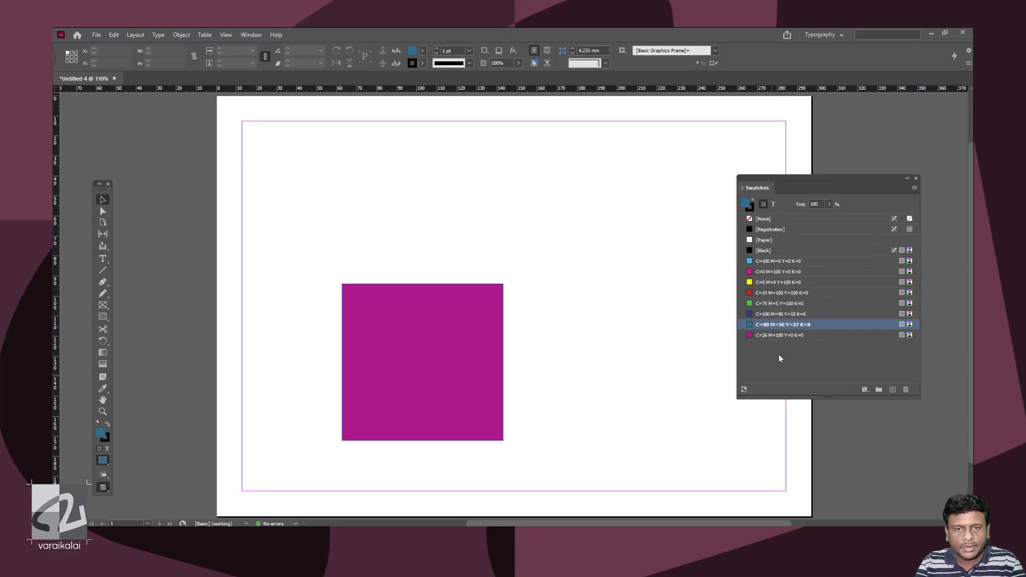
# Turn off naming by color value for the C=26 M=100 Y=0 K=0 swatch and rename it My Color 1
pyautogui.doubleClick(796, 335)
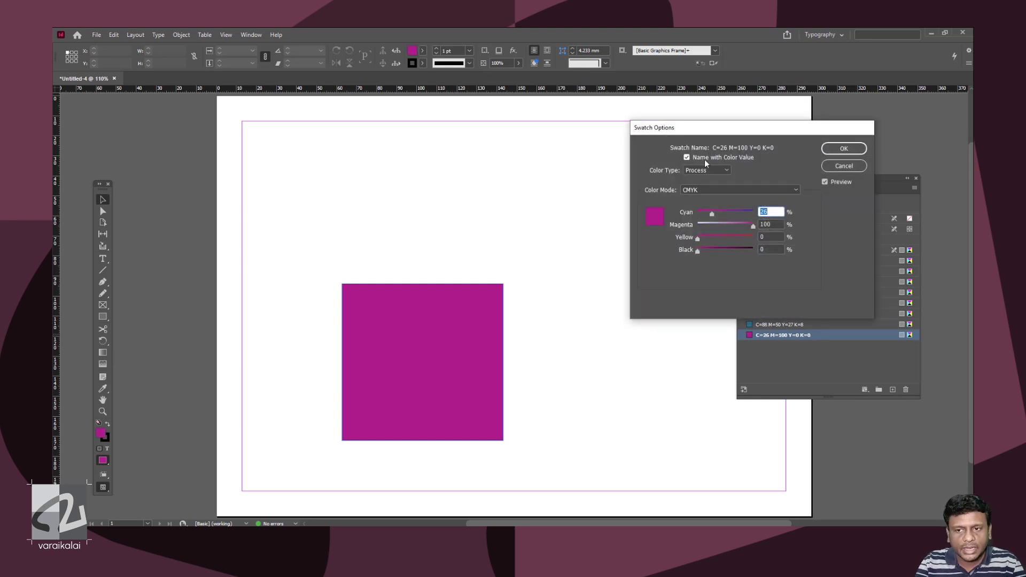
pyautogui.click(687, 158)
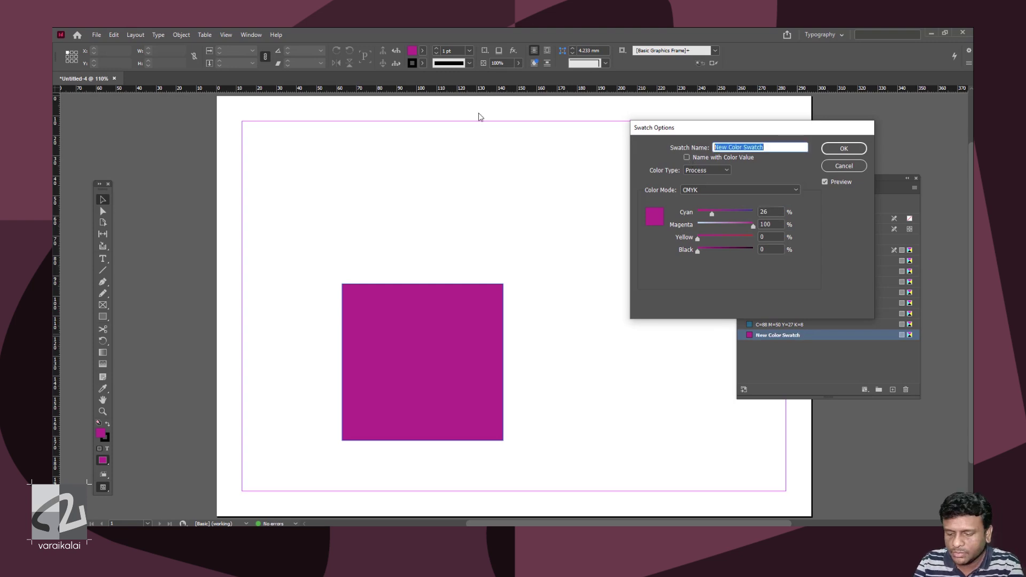
pyautogui.write('My Color 1')
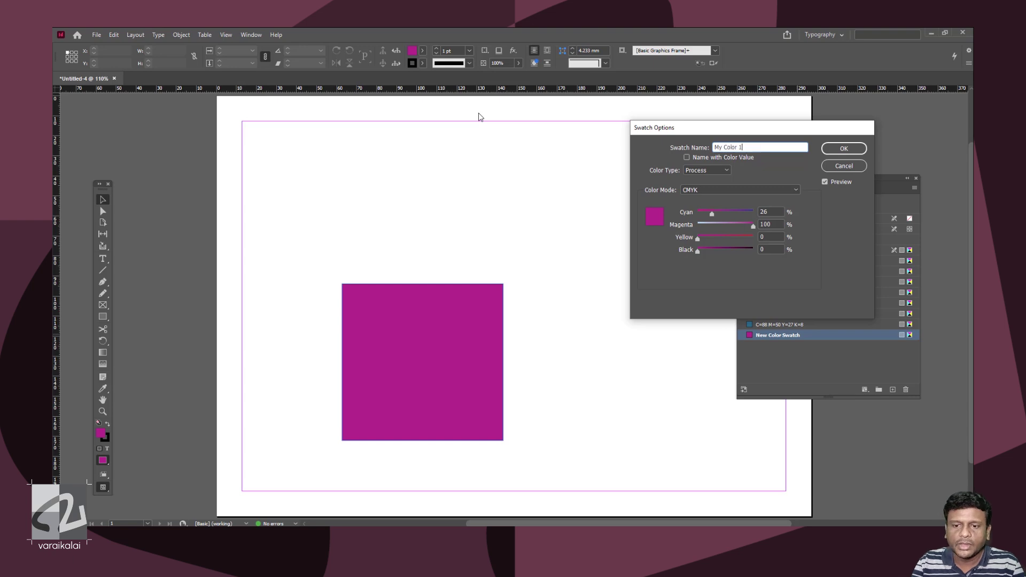
pyautogui.press('Return')
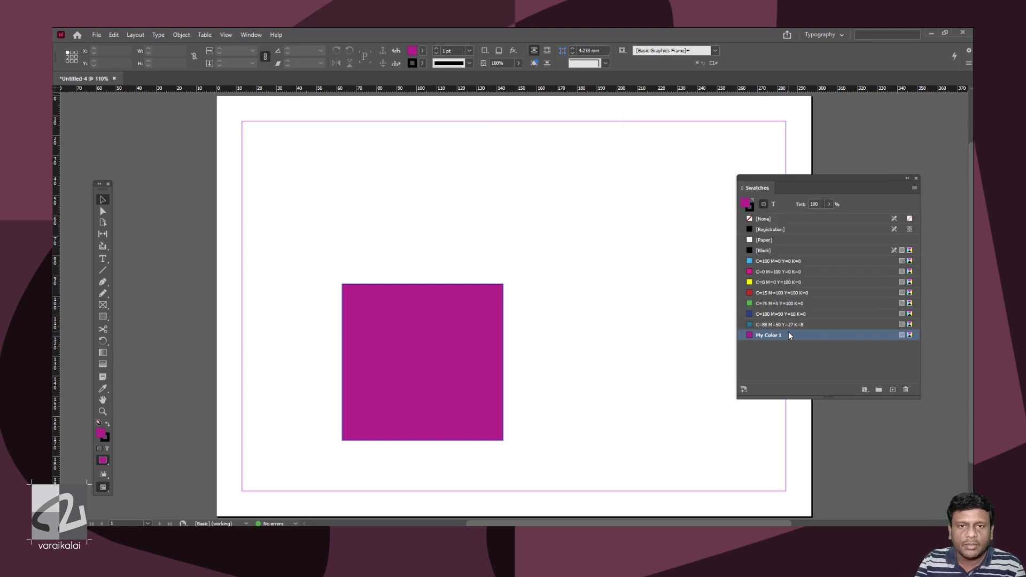
# Check which swatch the large magenta square uses, and leave nothing selected
pyautogui.moveTo(790, 333)
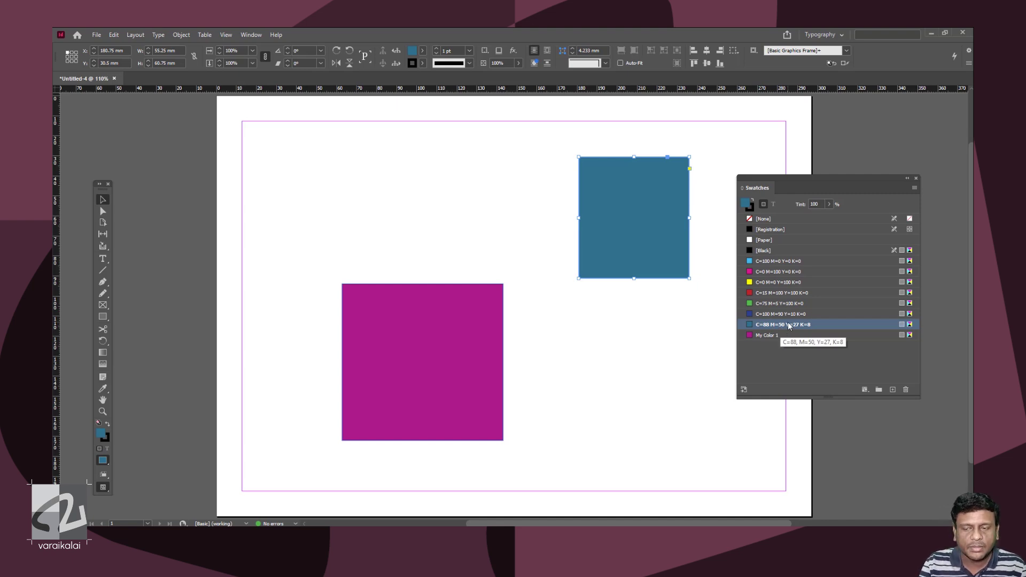
pyautogui.click(457, 384)
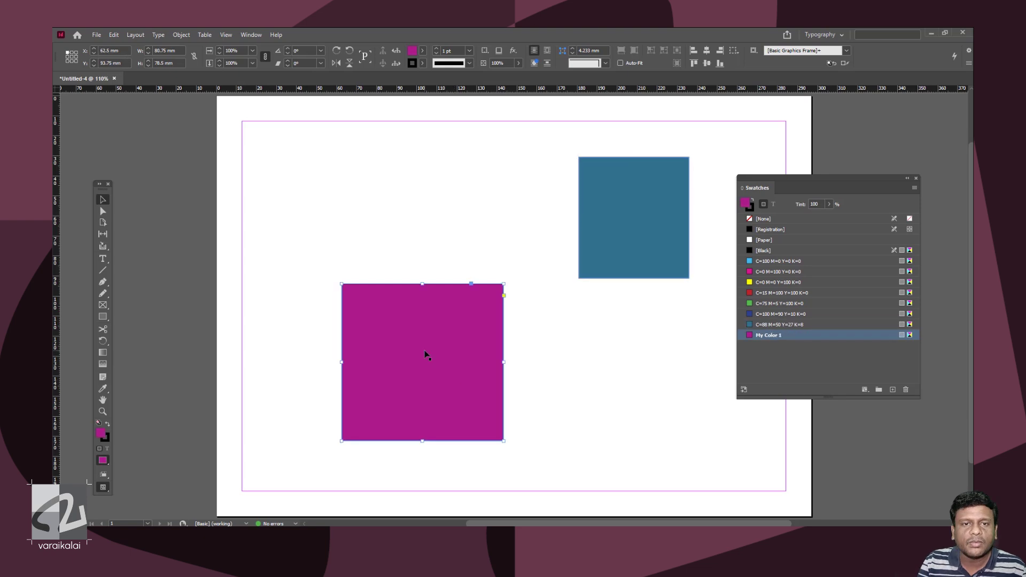
pyautogui.click(546, 348)
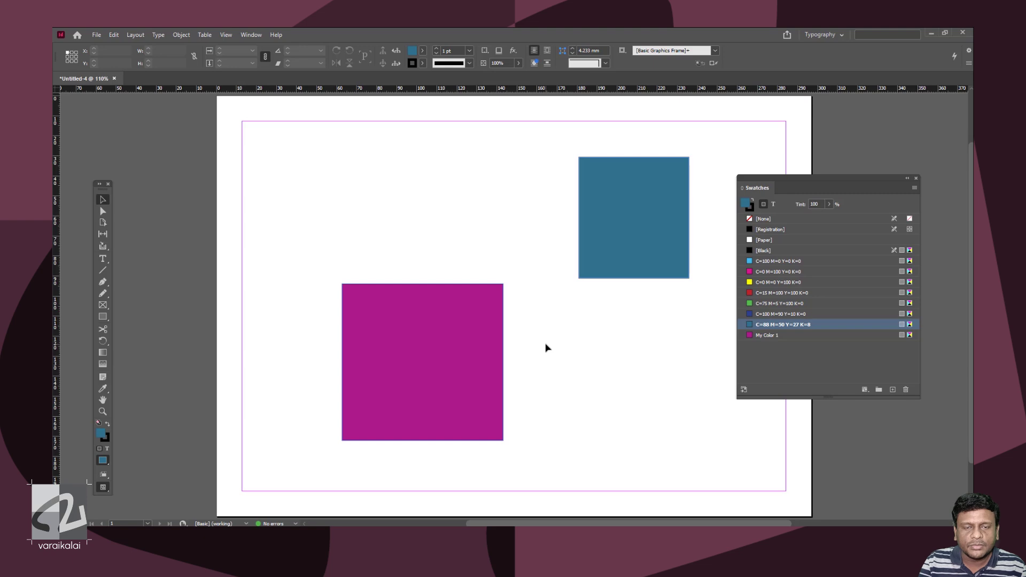
# Edit the My Color 1 swatch, setting magenta to 31% and yellow to 56%
pyautogui.doubleClick(806, 336)
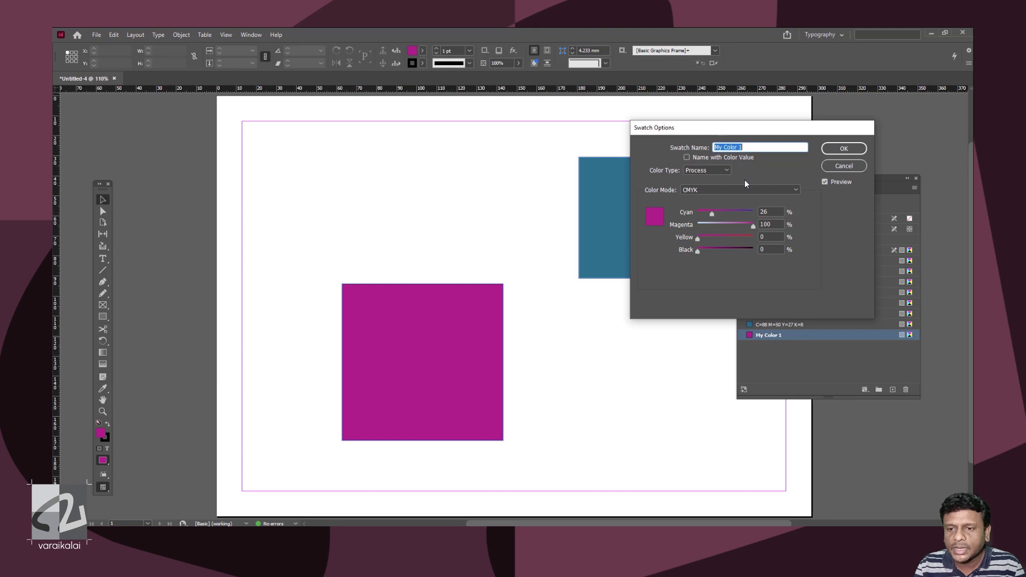
pyautogui.click(714, 226)
pyautogui.moveTo(721, 237); pyautogui.dragTo(748, 238)
pyautogui.click(765, 240)
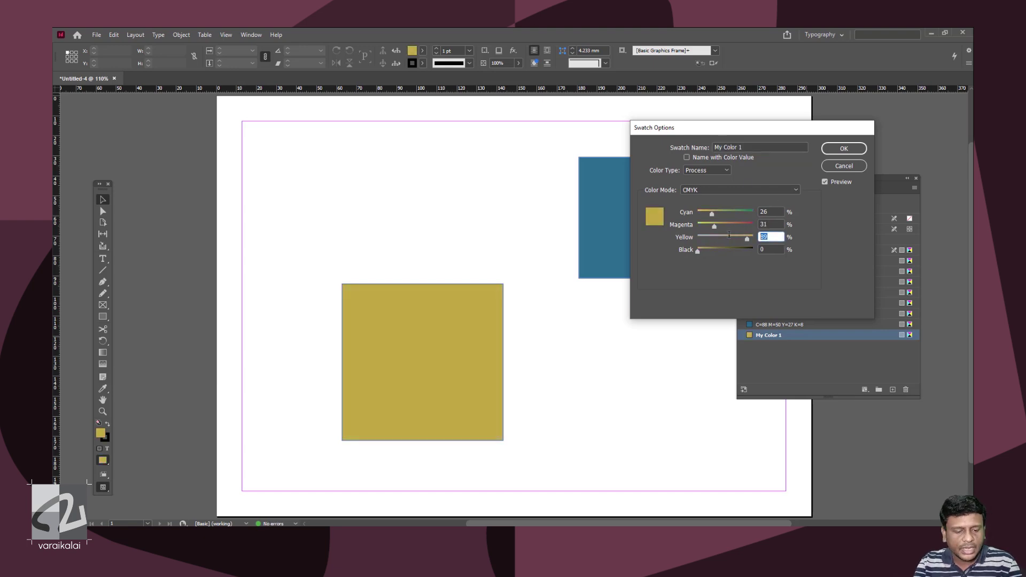
pyautogui.write('56')
pyautogui.press('Tab')
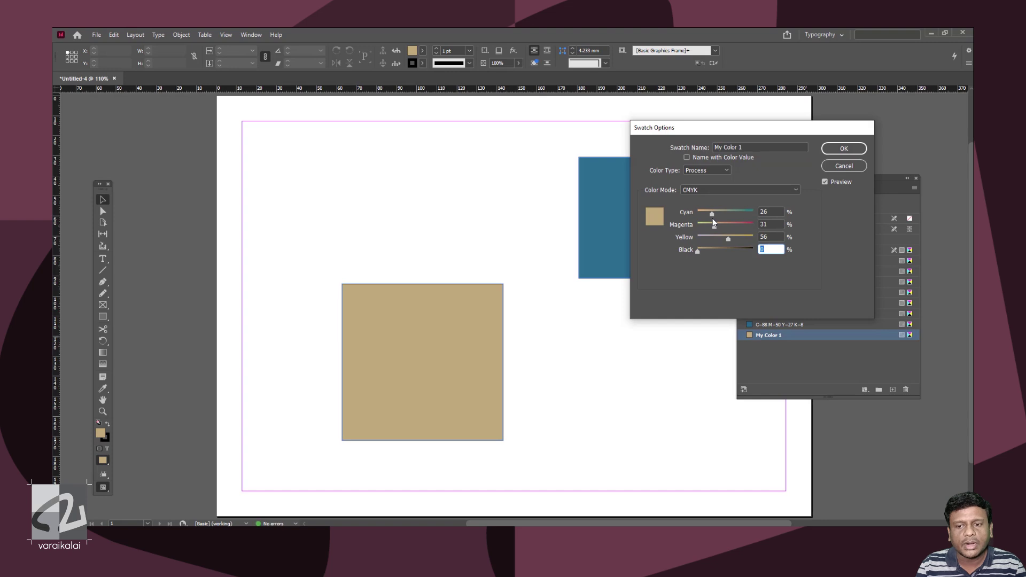
pyautogui.click(841, 151)
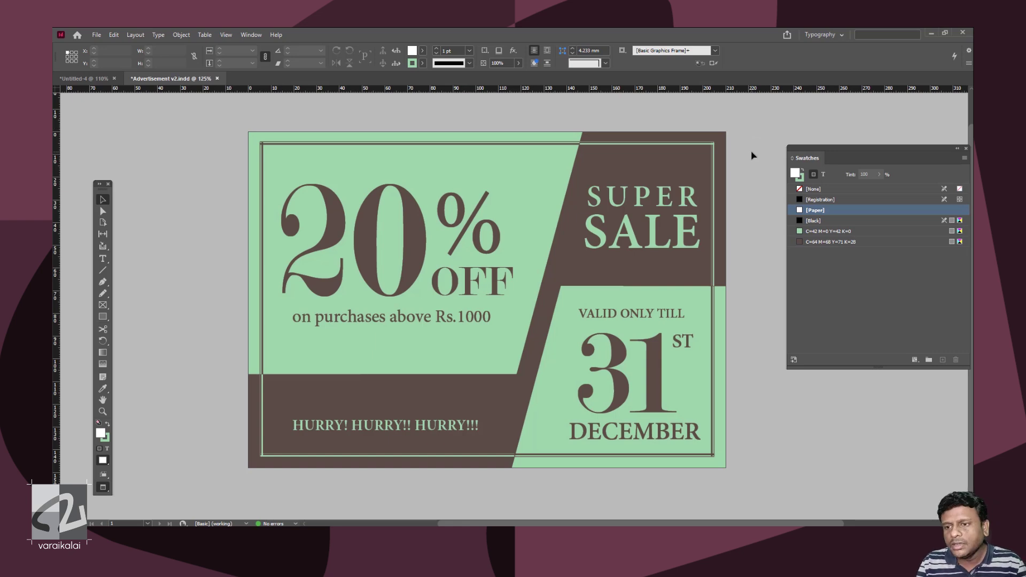
# Inspect which swatches the advertisement's green shape, brown background and "20" text use, checking the text's own color for the latter
pyautogui.click(529, 184)
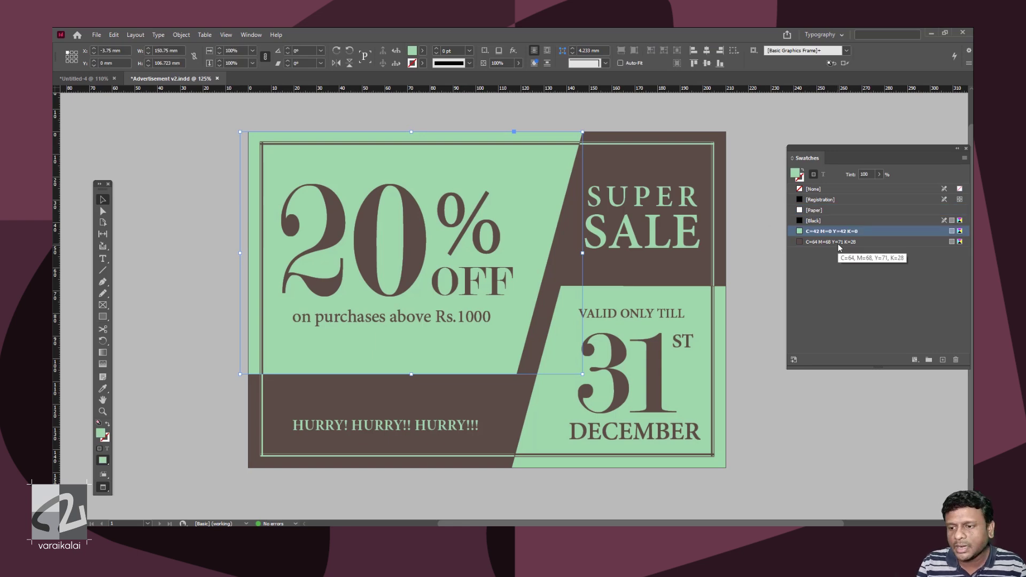
pyautogui.click(502, 408)
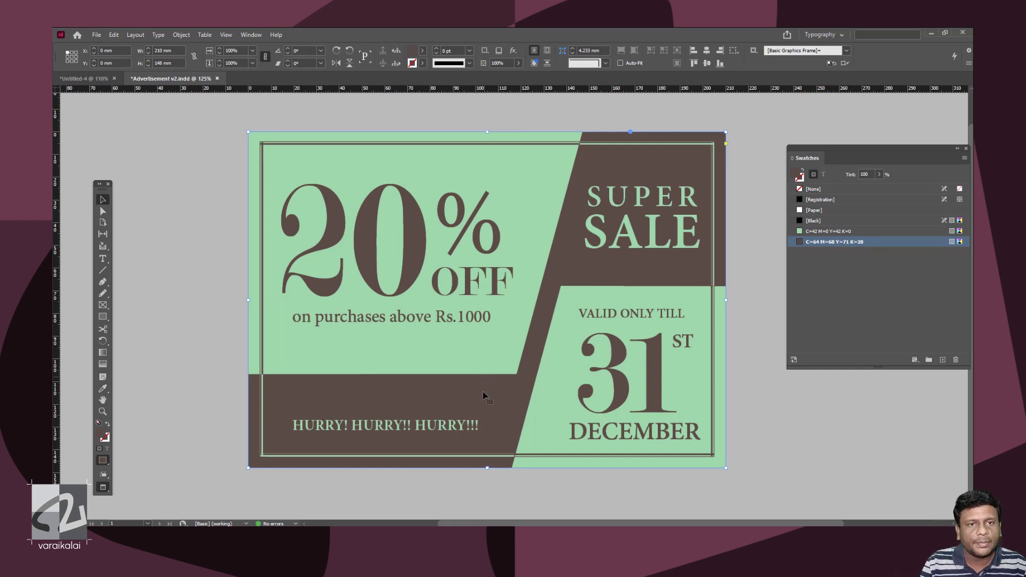
pyautogui.click(376, 271)
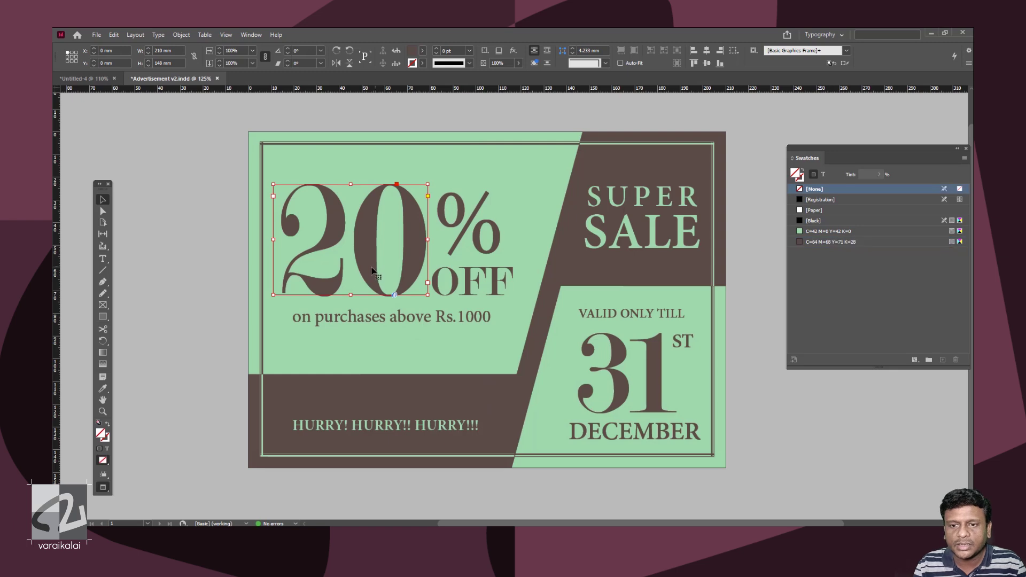
pyautogui.click(823, 174)
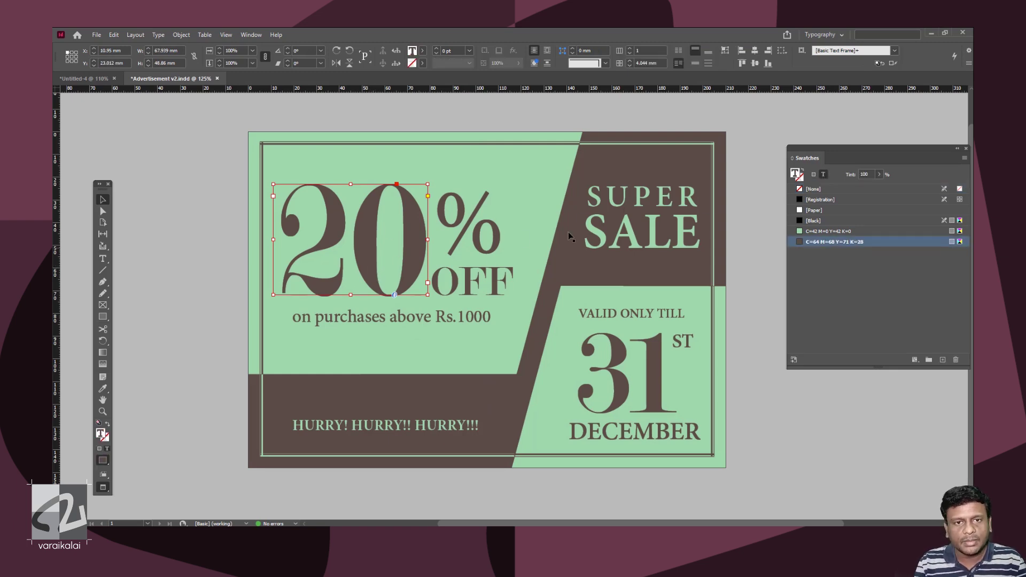
# Inspect which swatches the "SALE" text and the border line beside it use, checking the line's stroke, and leave nothing selected
pyautogui.click(692, 227)
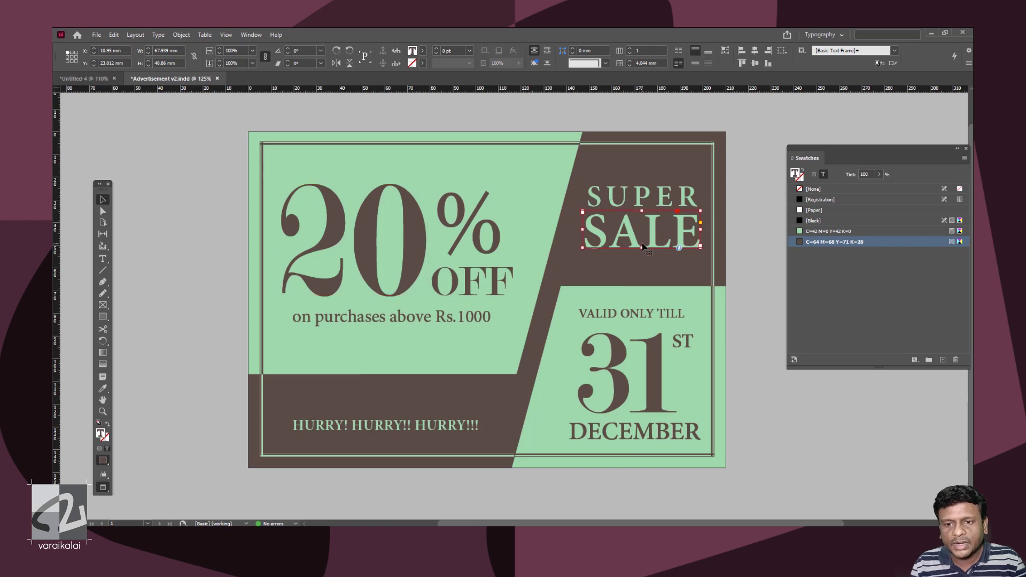
pyautogui.click(823, 175)
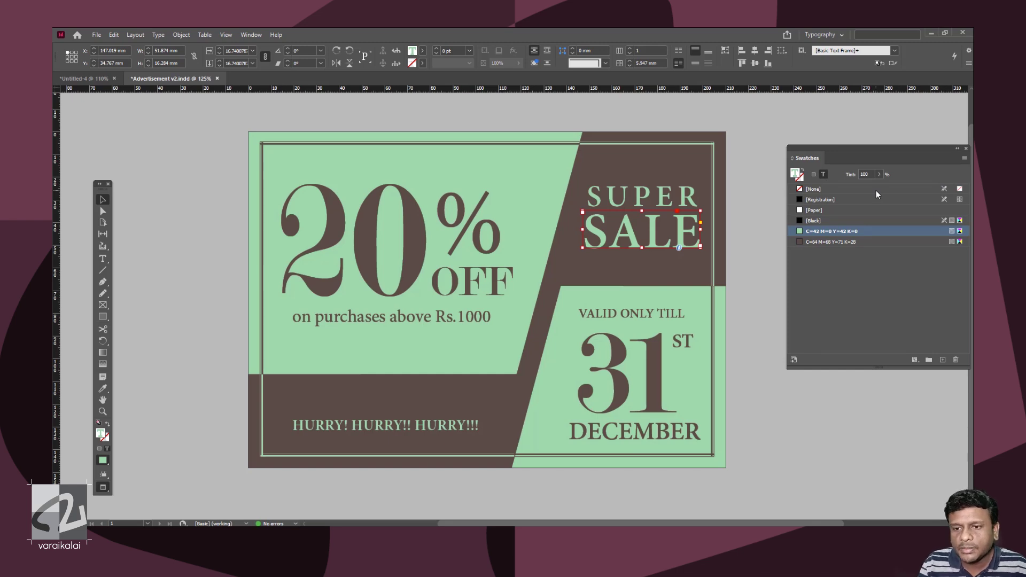
pyautogui.click(712, 211)
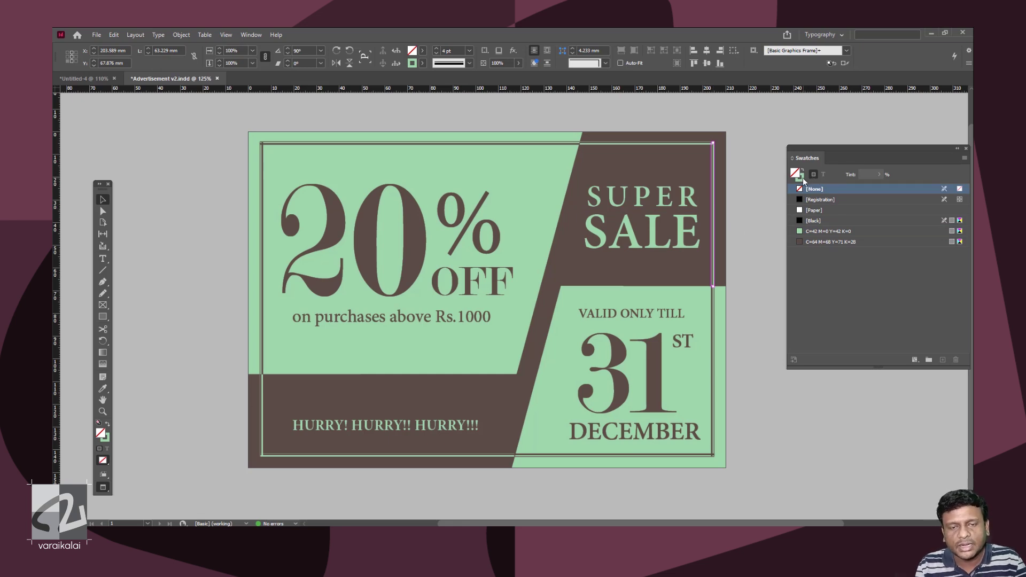
pyautogui.click(820, 231)
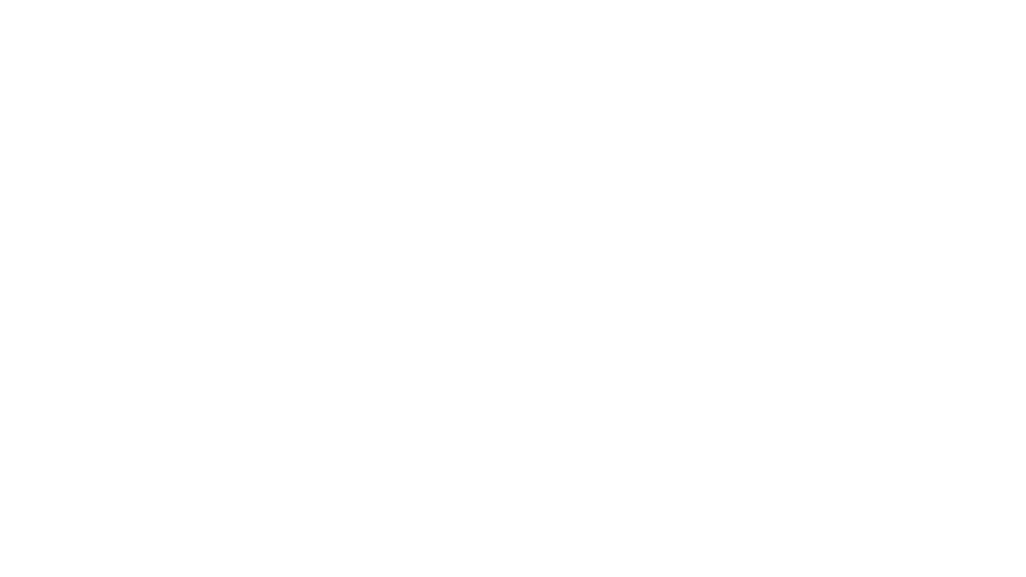
pyautogui.click(748, 343)
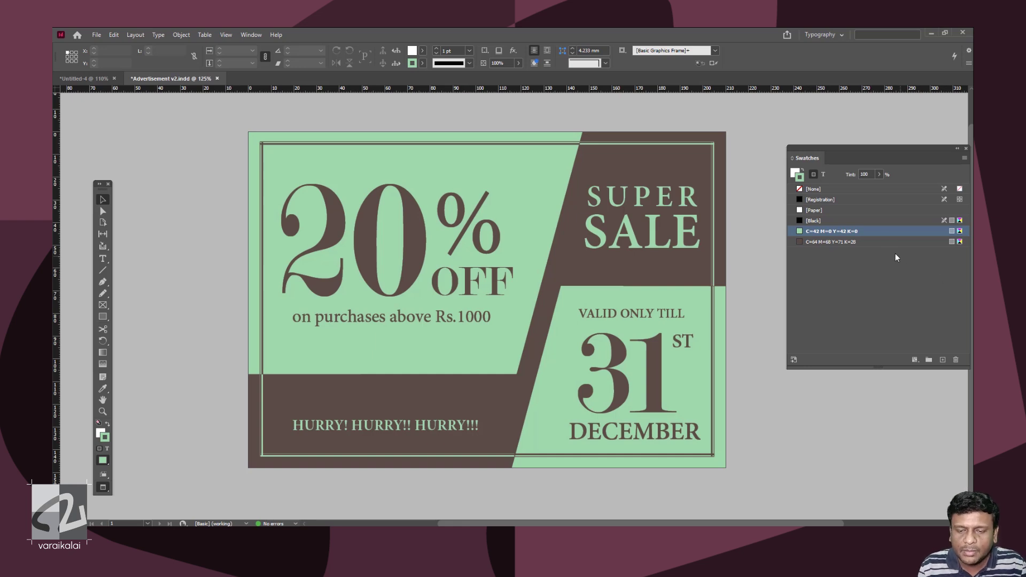
# Edit the advertisement's light green swatch, setting its color to C=0 M=0 Y=90 K=0
pyautogui.doubleClick(886, 233)
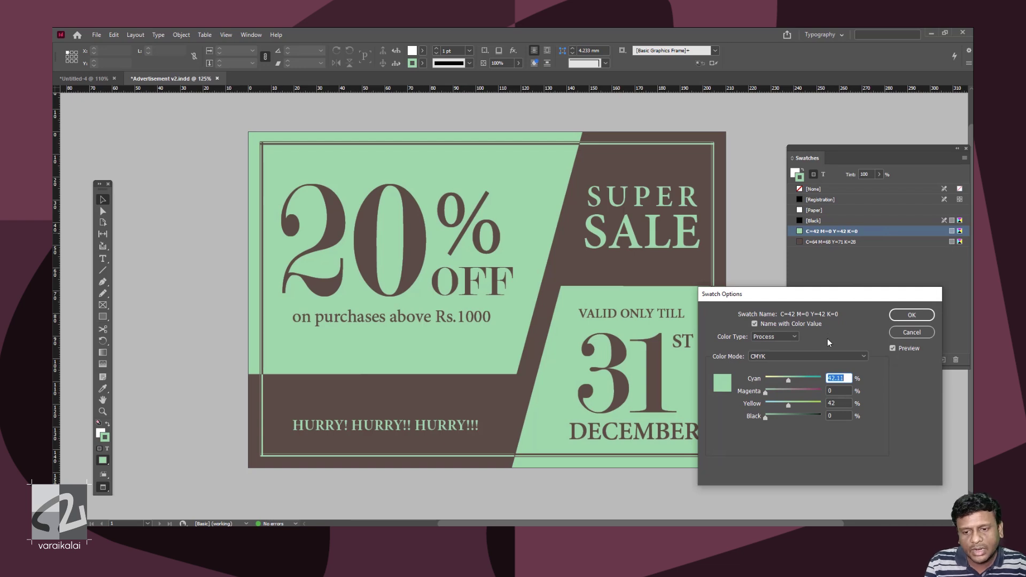
pyautogui.moveTo(786, 386); pyautogui.dragTo(816, 403)
pyautogui.click(911, 315)
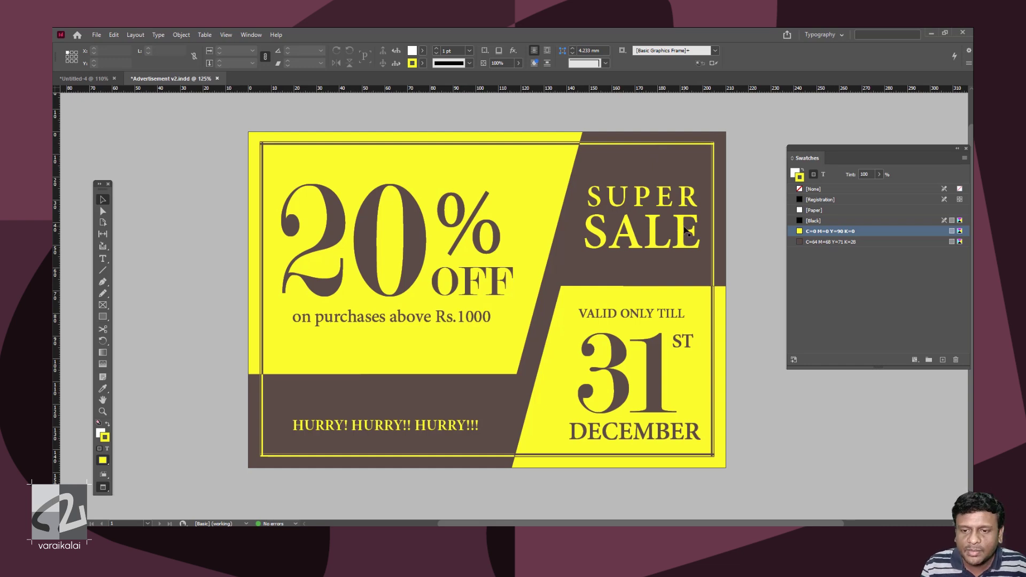
# Edit the advertisement's brown swatch, setting its color to C=69 M=100 Y=44 K=62
pyautogui.doubleClick(834, 242)
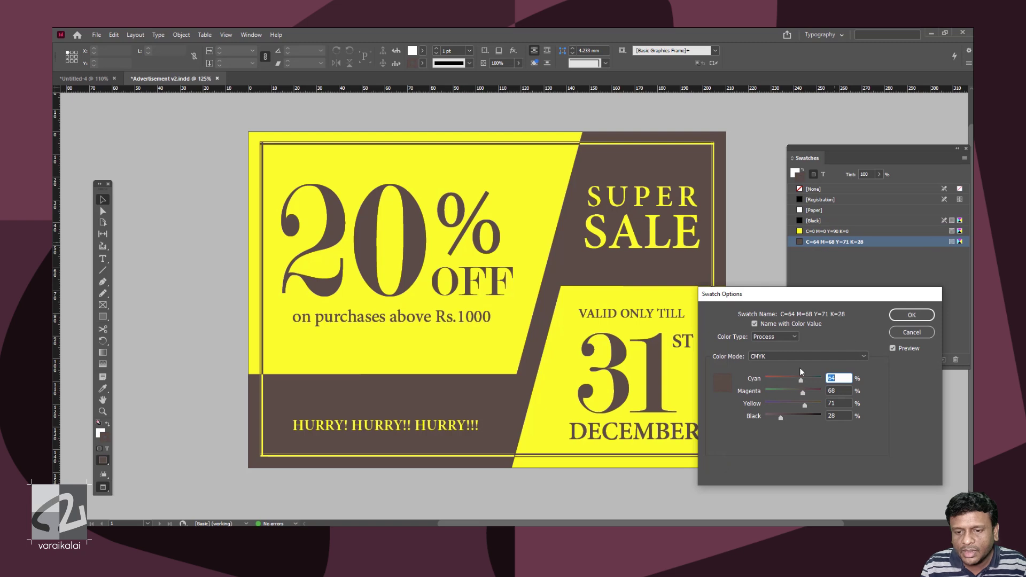
pyautogui.moveTo(803, 393)
pyautogui.mouseDown()
pyautogui.moveTo(826, 392)
pyautogui.moveTo(774, 380)
pyautogui.moveTo(790, 404)
pyautogui.mouseUp()
pyautogui.click(800, 417)
pyautogui.click(804, 380)
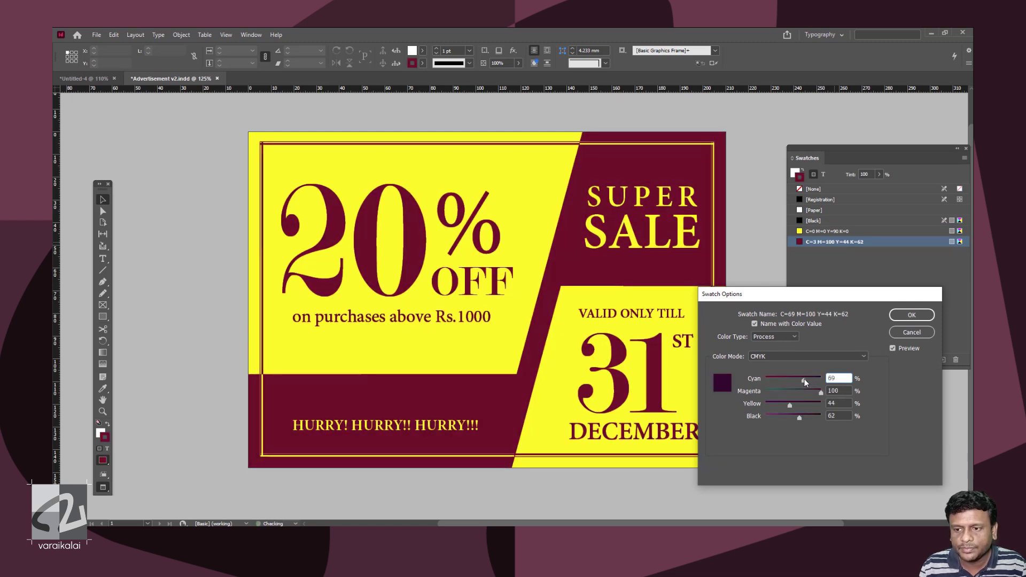
pyautogui.press('Return')
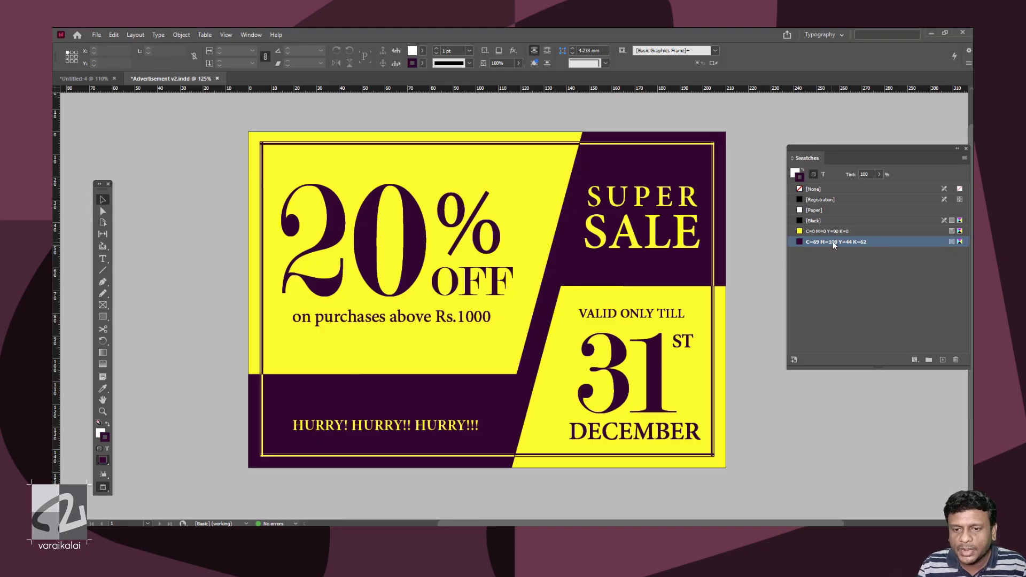
# Edit the yellow swatch, setting cyan to 60% and yellow to 0%
pyautogui.click(842, 229)
pyautogui.doubleClick(842, 230)
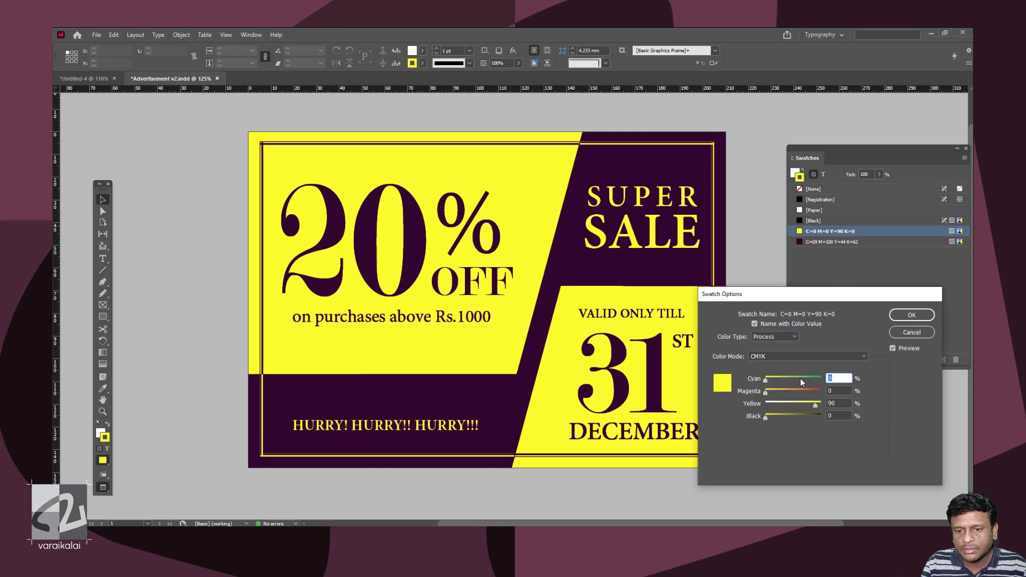
pyautogui.write('64')
pyautogui.moveTo(801, 380)
pyautogui.mouseDown()
pyautogui.moveTo(776, 377)
pyautogui.moveTo(800, 377)
pyautogui.mouseUp()
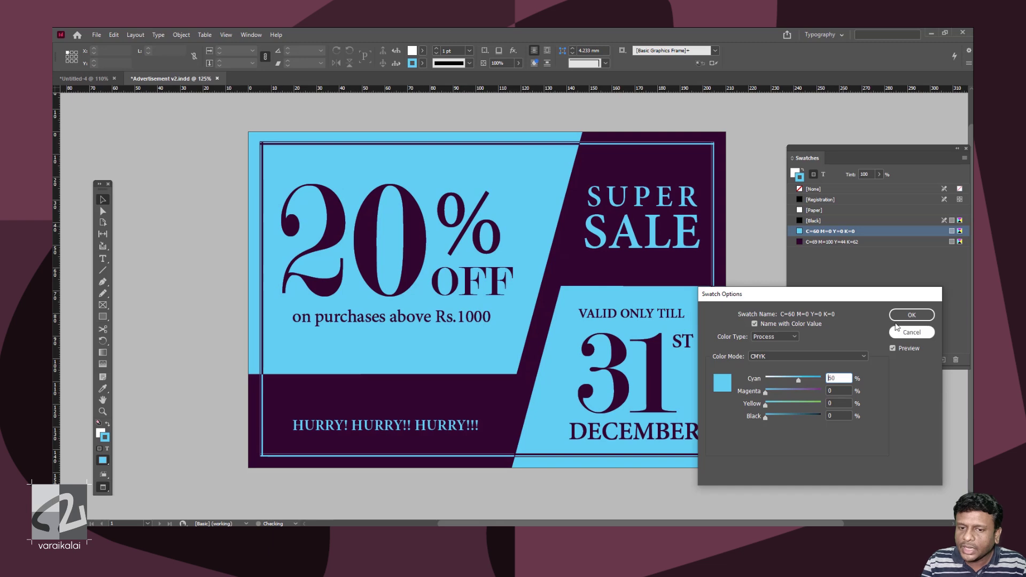
pyautogui.click(911, 315)
# Edit the dark purple swatch, setting its color to C=33 M=45 Y=86 K=93
pyautogui.doubleClick(860, 242)
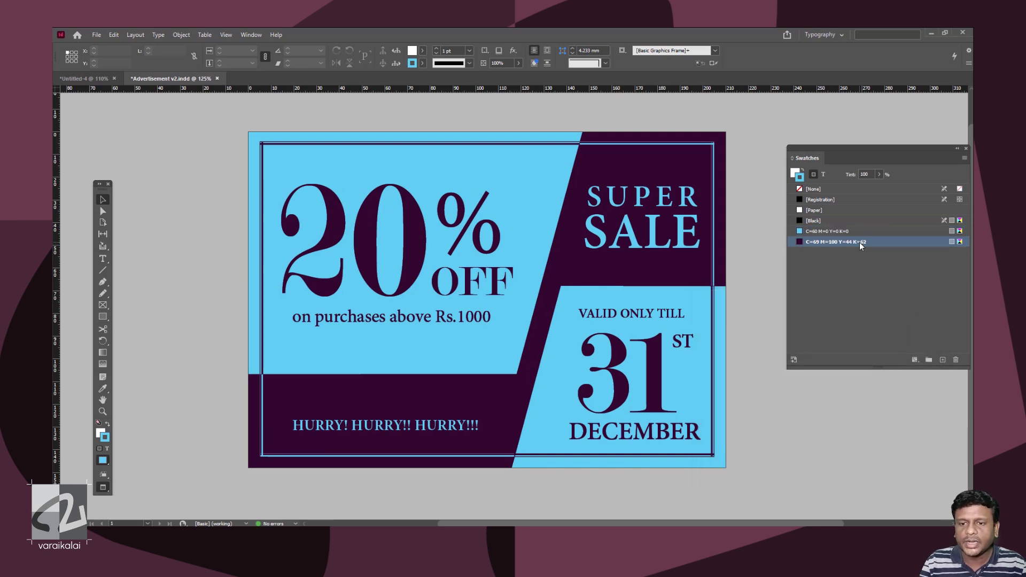
pyautogui.moveTo(785, 393); pyautogui.dragTo(818, 415)
pyautogui.moveTo(789, 405)
pyautogui.mouseDown()
pyautogui.moveTo(813, 405)
pyautogui.moveTo(771, 378)
pyautogui.moveTo(775, 395)
pyautogui.moveTo(783, 381)
pyautogui.moveTo(779, 392)
pyautogui.moveTo(790, 390)
pyautogui.mouseUp()
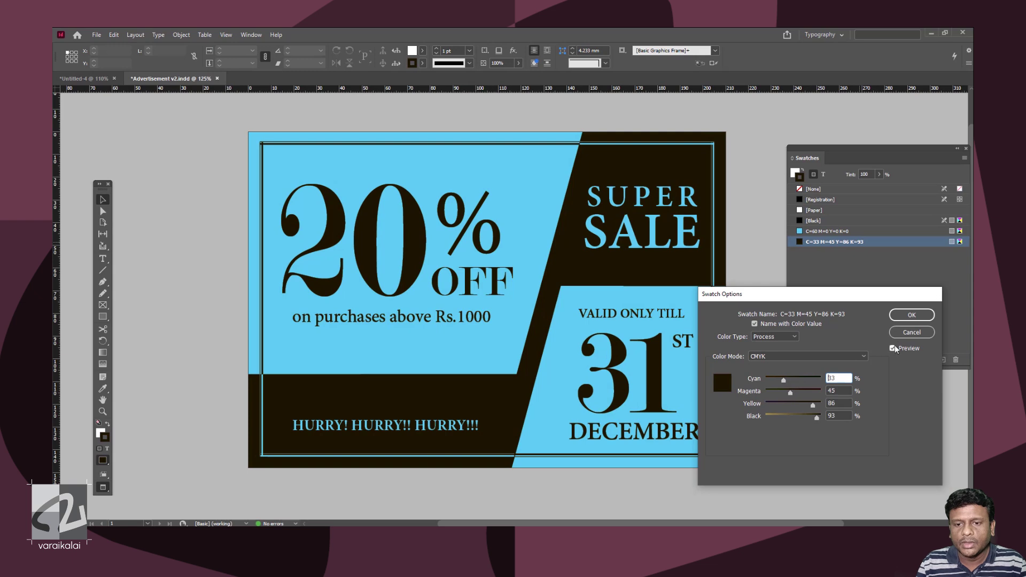
pyautogui.click(902, 312)
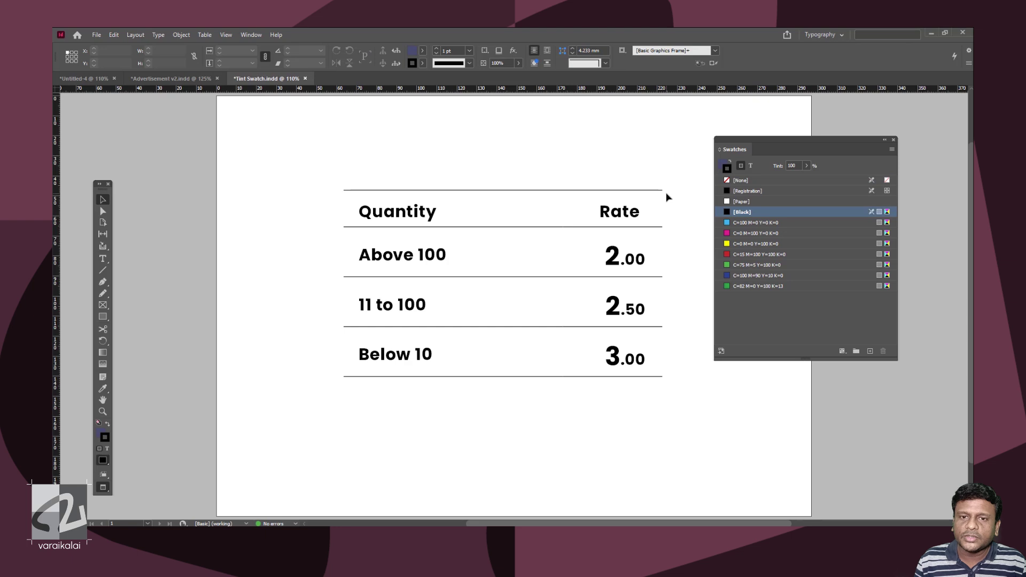
pyautogui.click(891, 149)
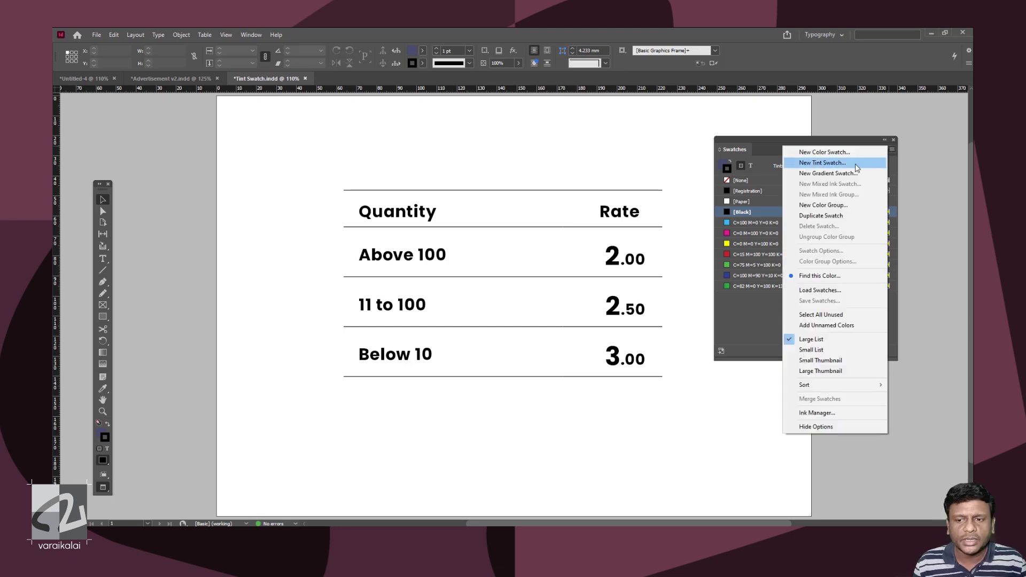
pyautogui.click(623, 151)
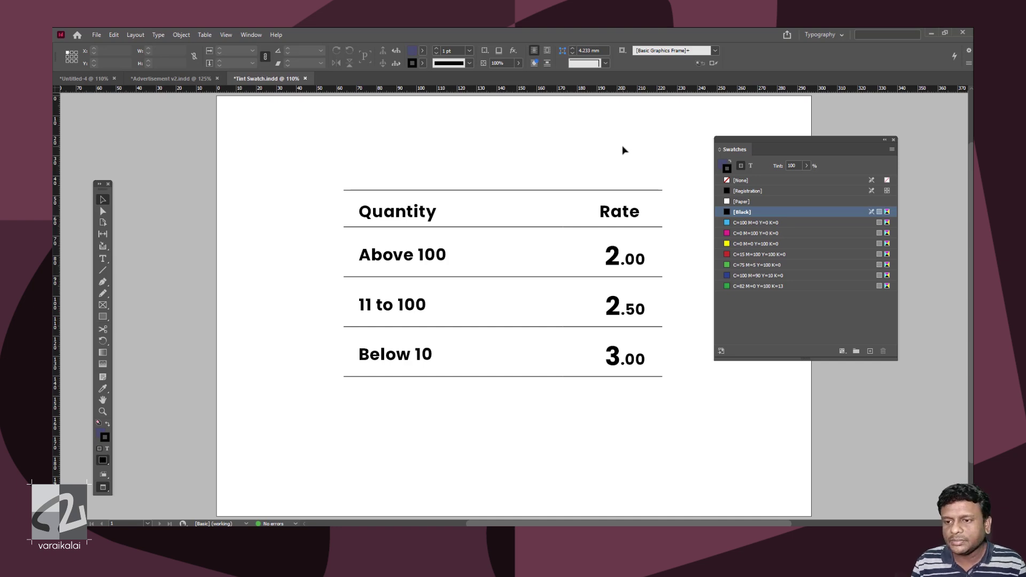
# Mix a dark teal fill color of C=100 M=52 Y=37 K=41 and add it to the swatches
pyautogui.press('F6')
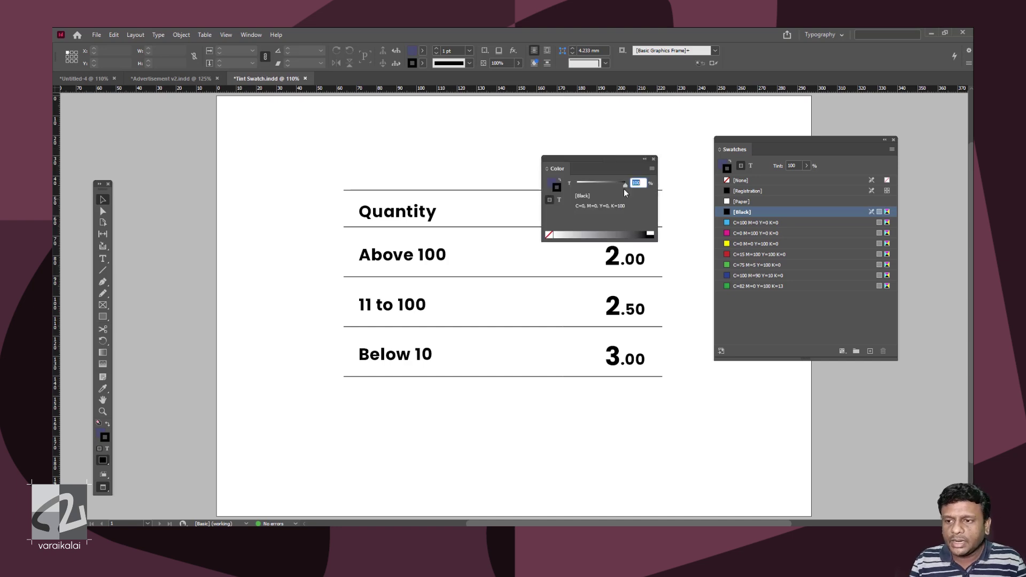
pyautogui.click(551, 182)
pyautogui.click(625, 185)
pyautogui.click(597, 196)
pyautogui.click(595, 220)
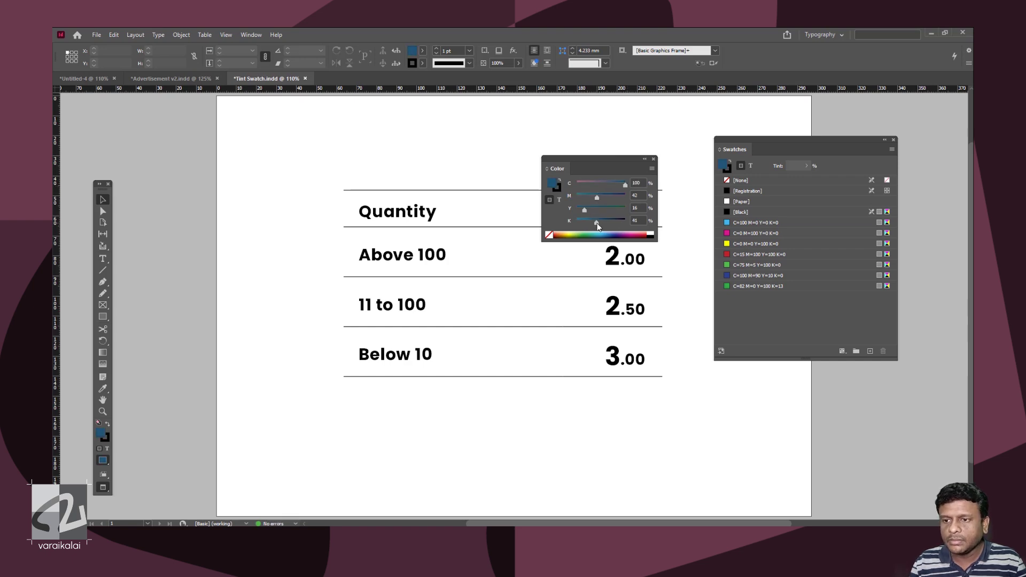
pyautogui.click(593, 210)
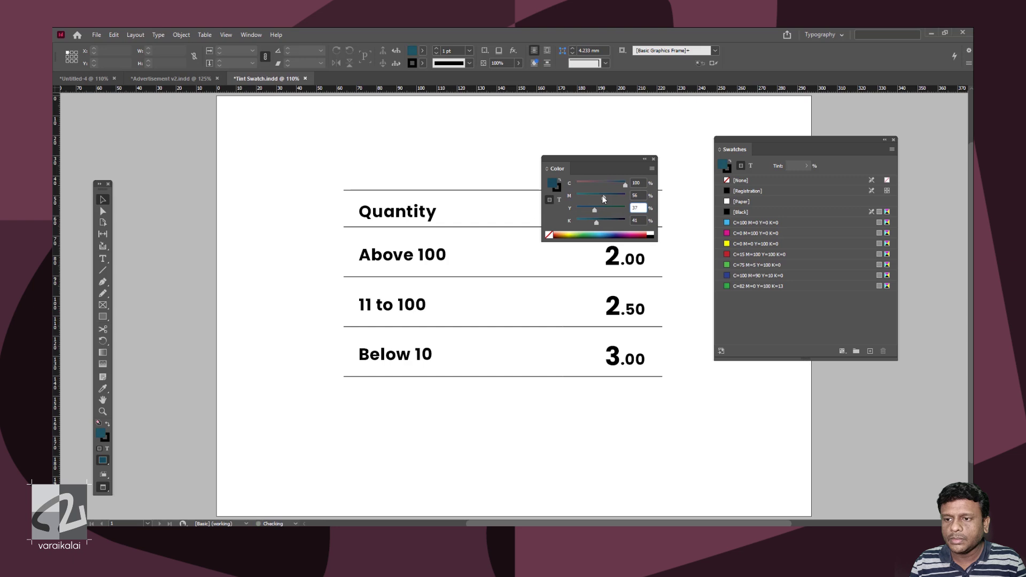
pyautogui.moveTo(598, 195); pyautogui.dragTo(602, 195)
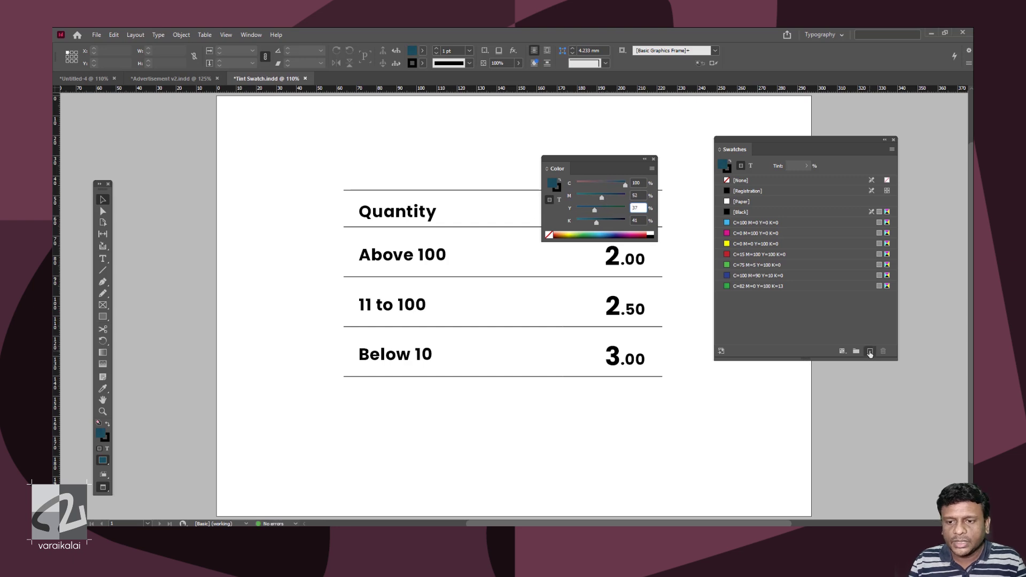
pyautogui.click(870, 350)
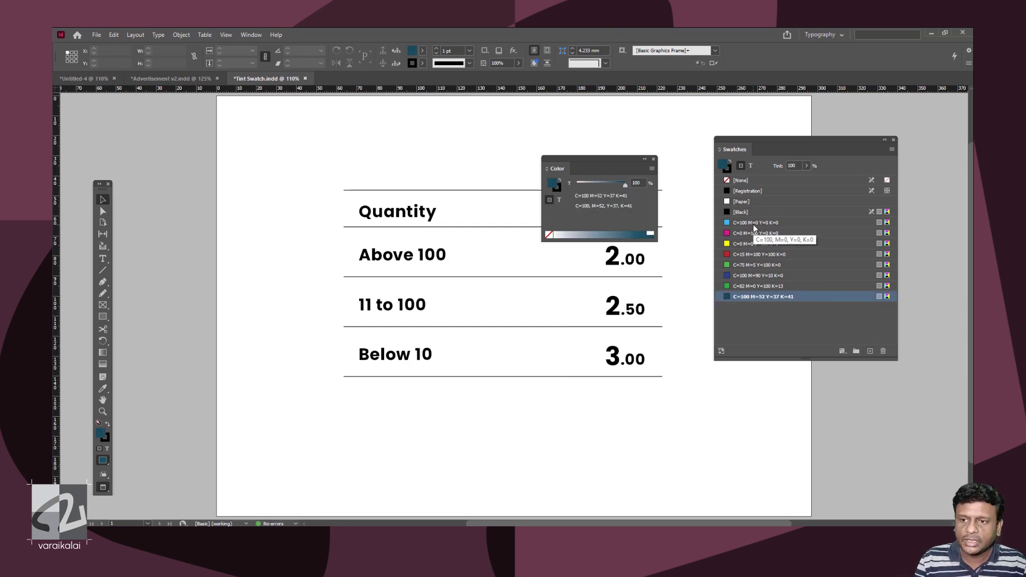
pyautogui.click(653, 158)
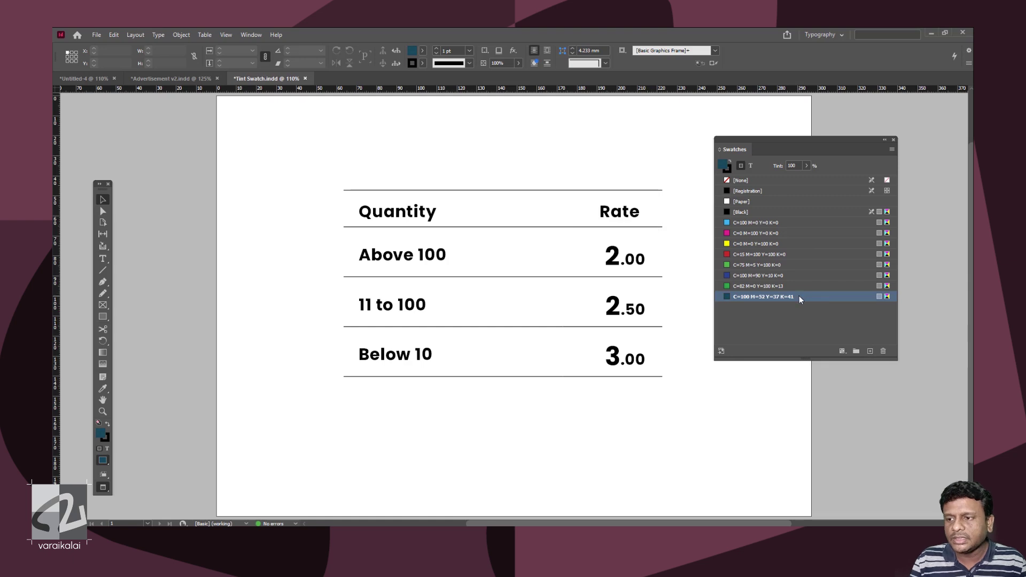
# Fill the cells of the table's Quantity/Rate header row with the C=100 M=52 Y=37 K=41 swatch
pyautogui.doubleClick(404, 208)
pyautogui.moveTo(362, 208); pyautogui.dragTo(641, 213)
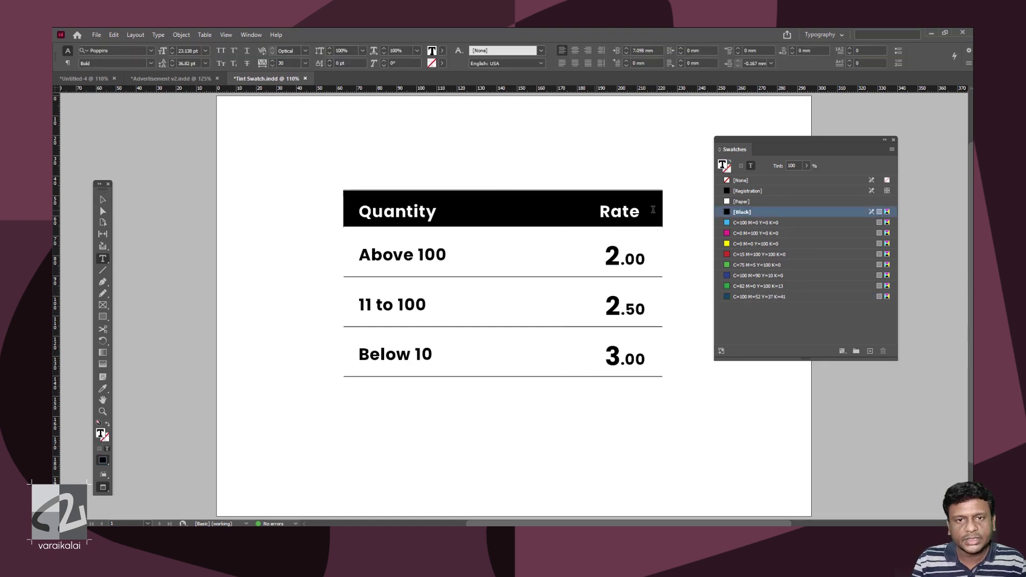
pyautogui.click(752, 297)
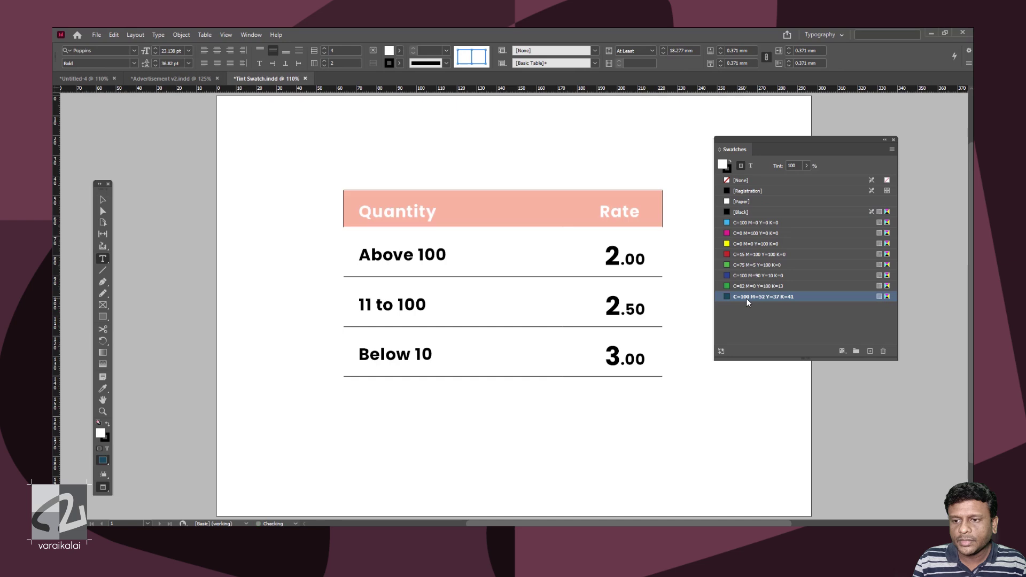
# Color the text of the Quantity/Rate header row with the [Paper] swatch
pyautogui.click(615, 211)
pyautogui.moveTo(358, 211); pyautogui.dragTo(584, 199)
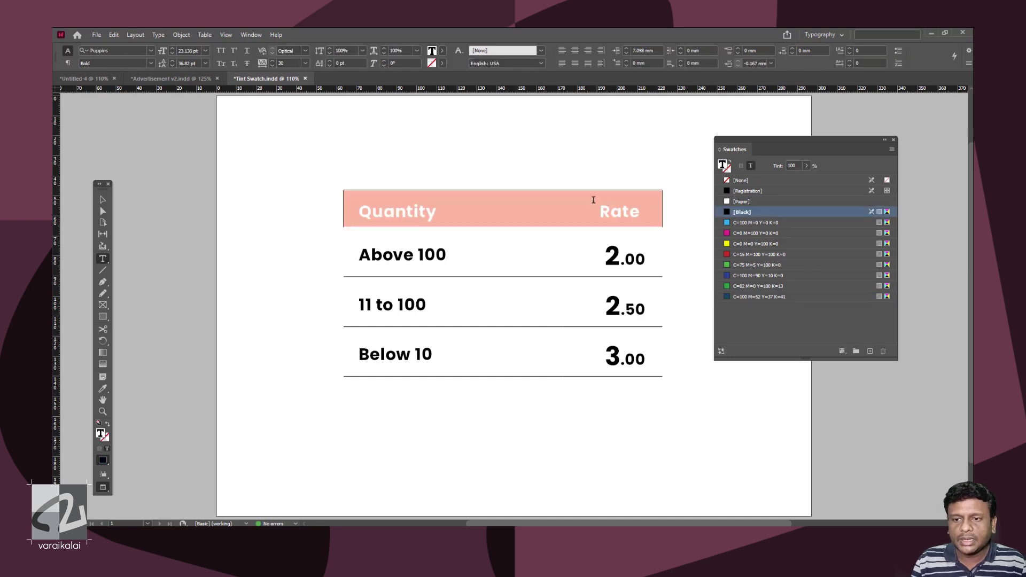
pyautogui.click(741, 202)
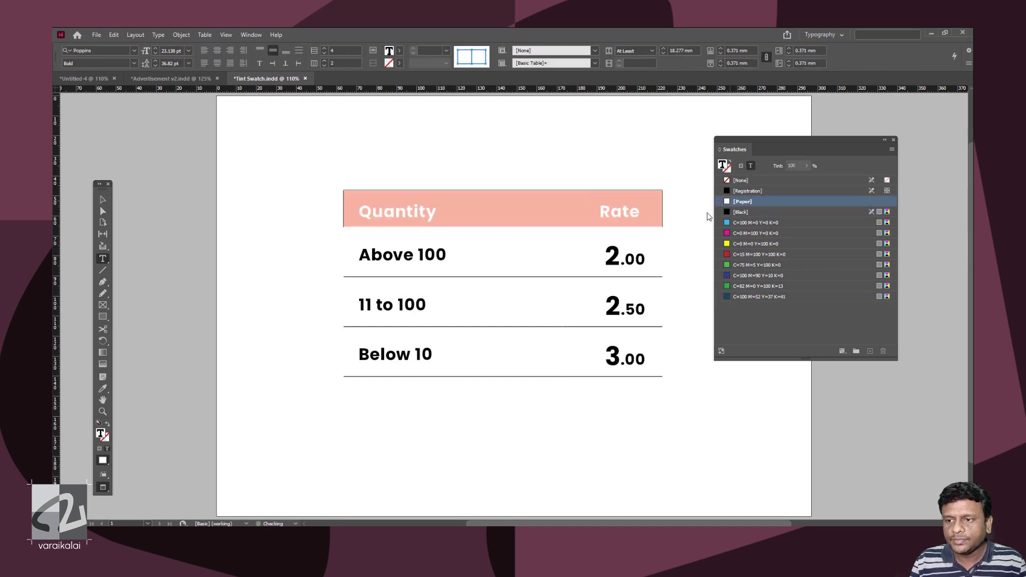
pyautogui.click(536, 255)
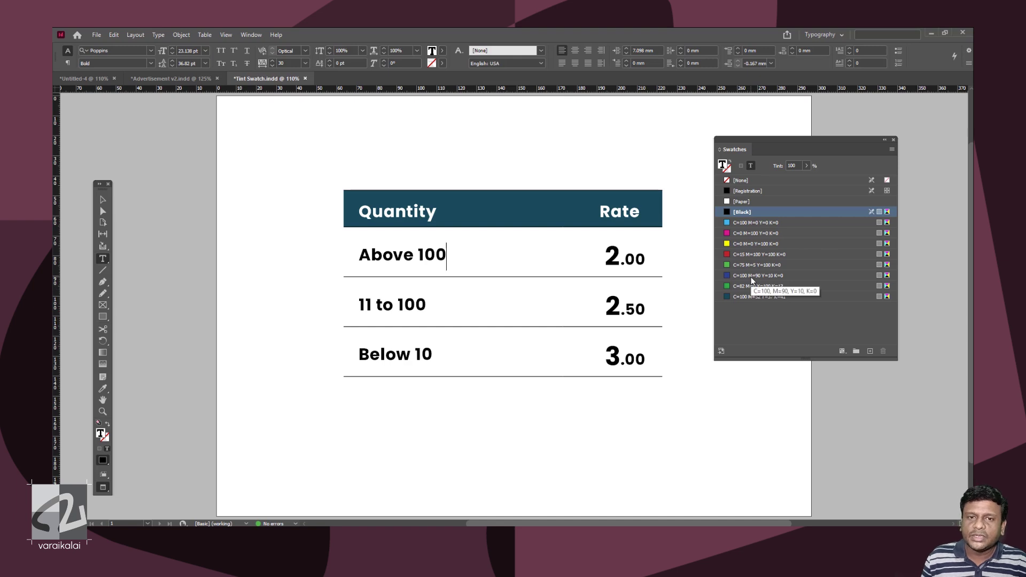
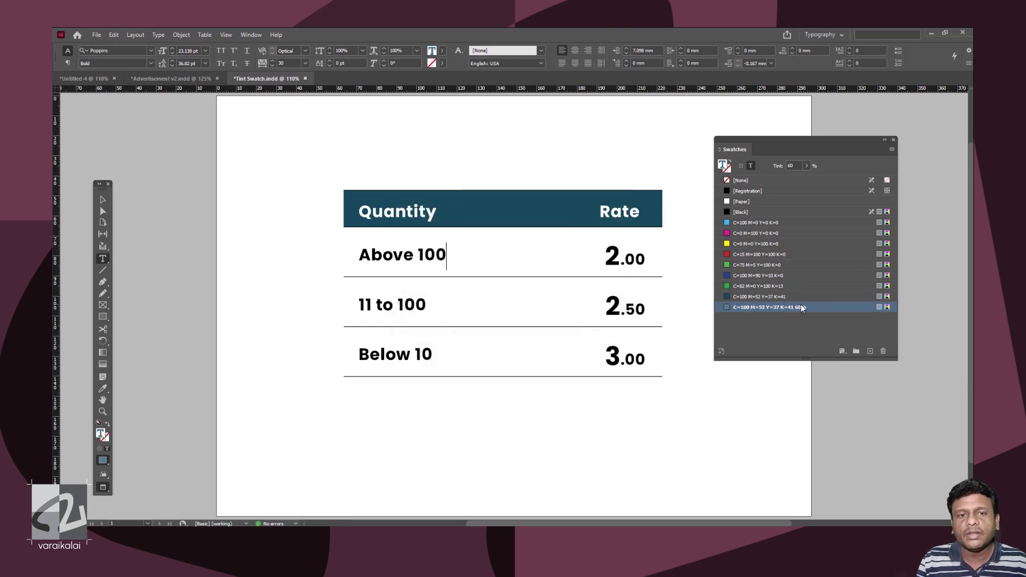
# Fill the cells of the "Above 100" row with the 60% tint swatch of C=100 M=52 Y=37 K=41
pyautogui.moveTo(367, 254); pyautogui.dragTo(626, 253)
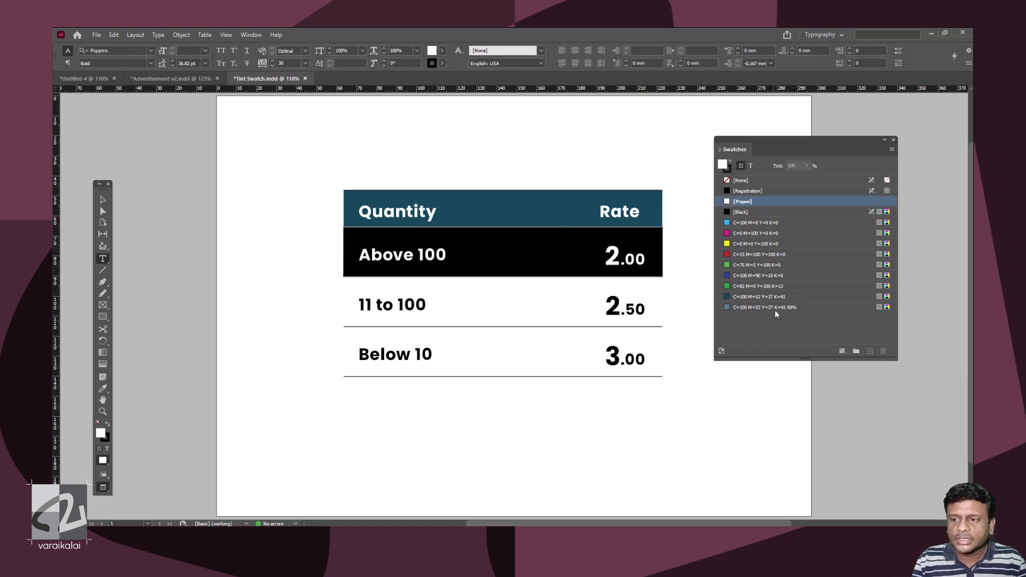
pyautogui.click(777, 306)
pyautogui.click(571, 267)
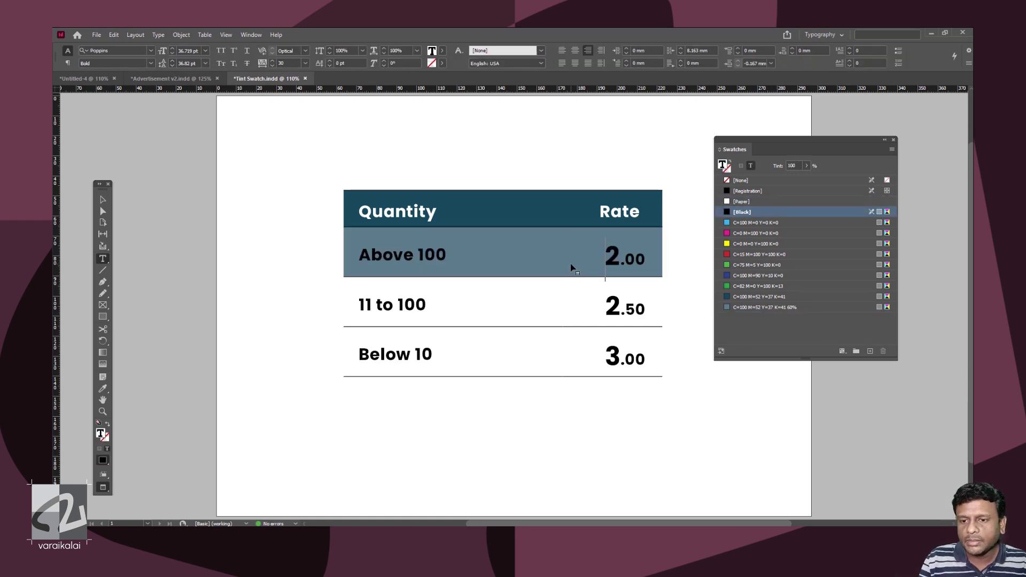
# Create a new tint swatch at 40% from the C=100 M=52 Y=37 K=41 swatch
pyautogui.click(788, 298)
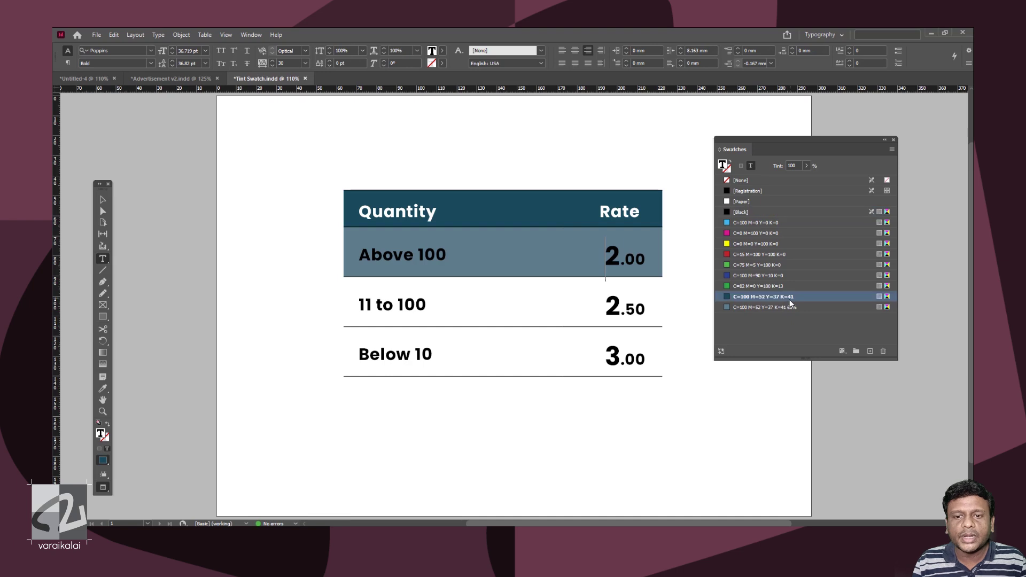
pyautogui.click(891, 150)
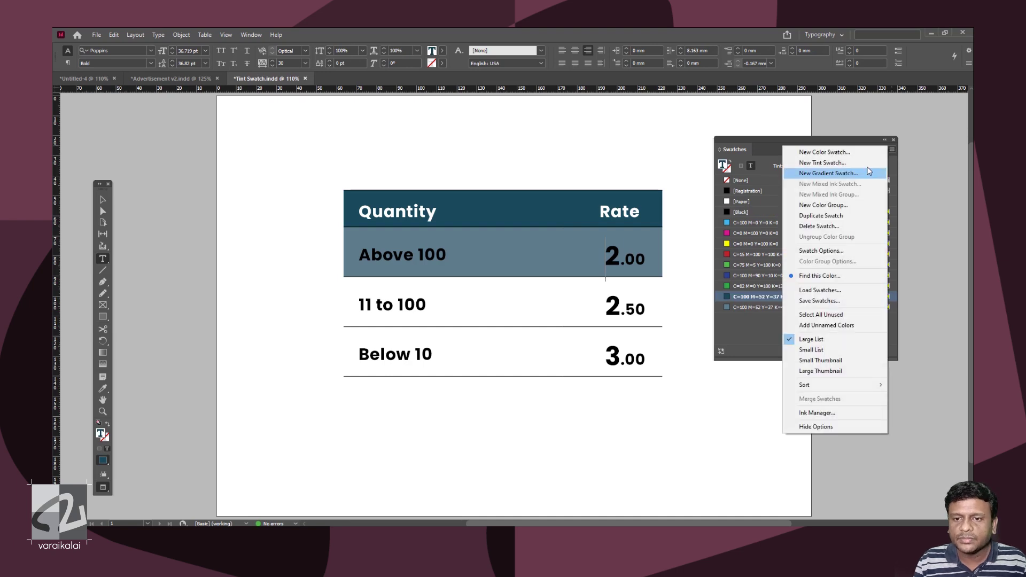
pyautogui.click(869, 163)
pyautogui.write('40')
pyautogui.click(604, 205)
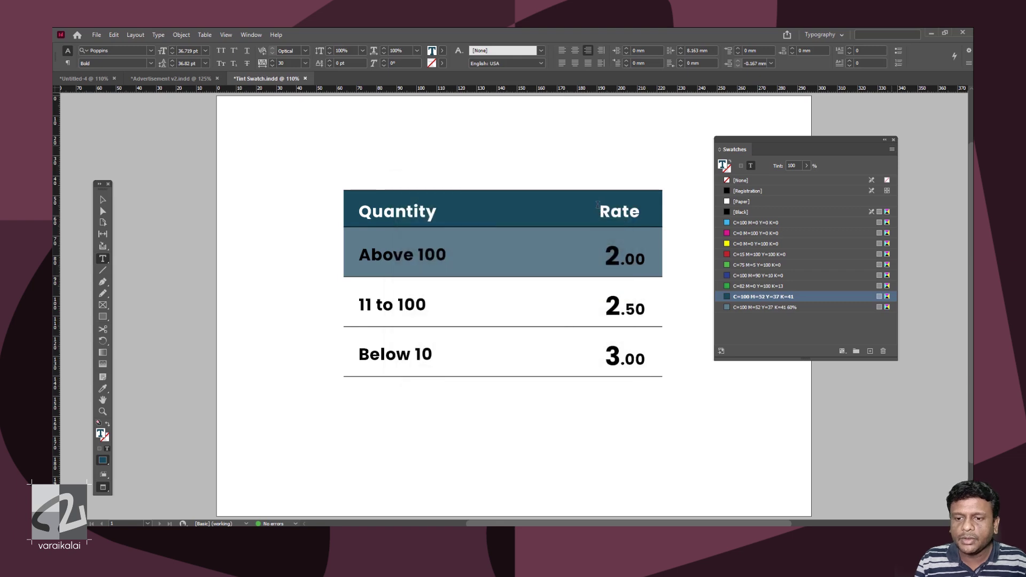
# Fill the cells of the "11 to 100" row with the 40% tint swatch of C=100 M=52 Y=37 K=41
pyautogui.moveTo(359, 302); pyautogui.dragTo(665, 309)
pyautogui.click(750, 317)
pyautogui.click(645, 300)
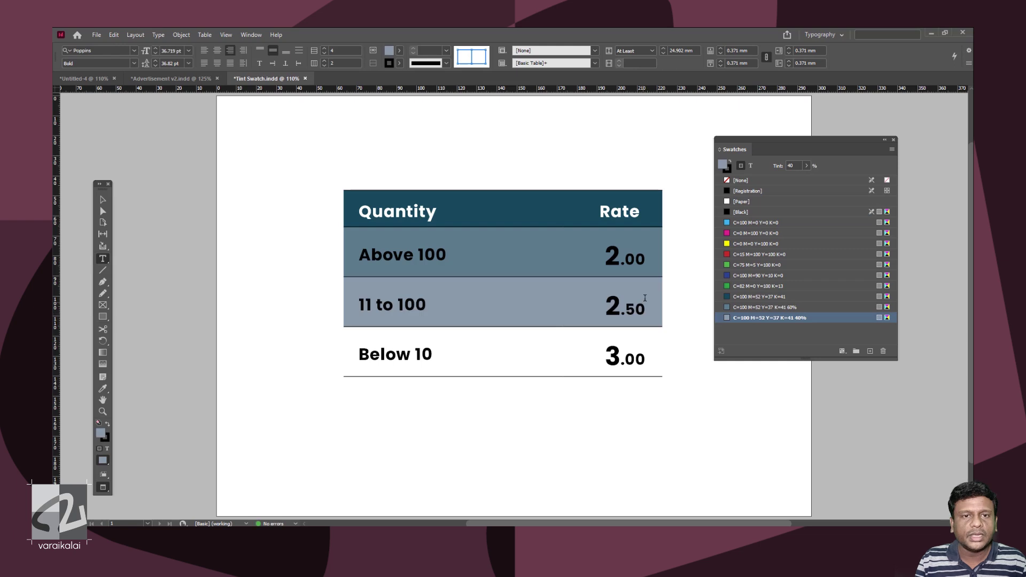
# Create a new tint swatch at 20% from the C=100 M=52 Y=37 K=41 swatch
pyautogui.click(765, 297)
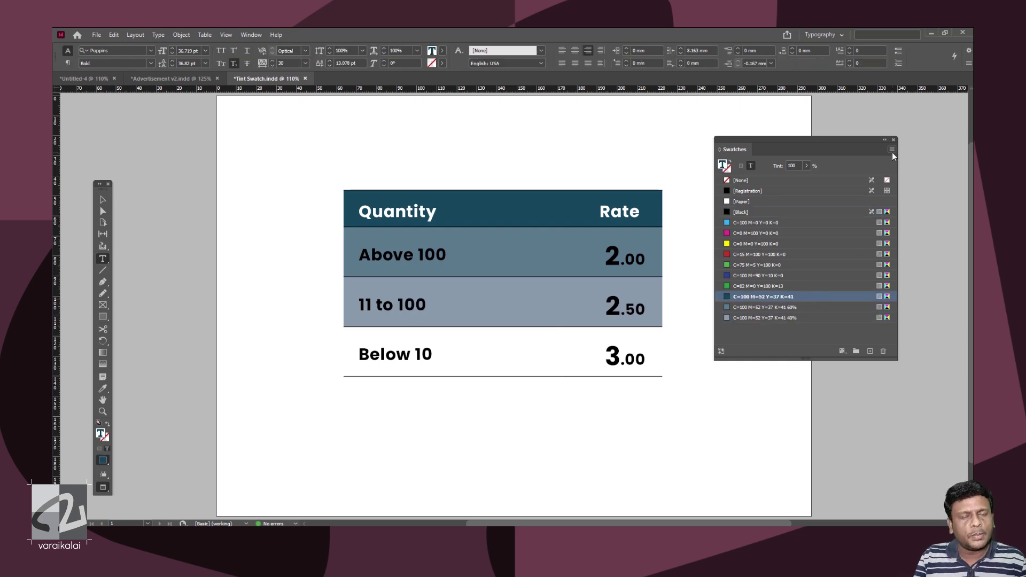
pyautogui.click(891, 150)
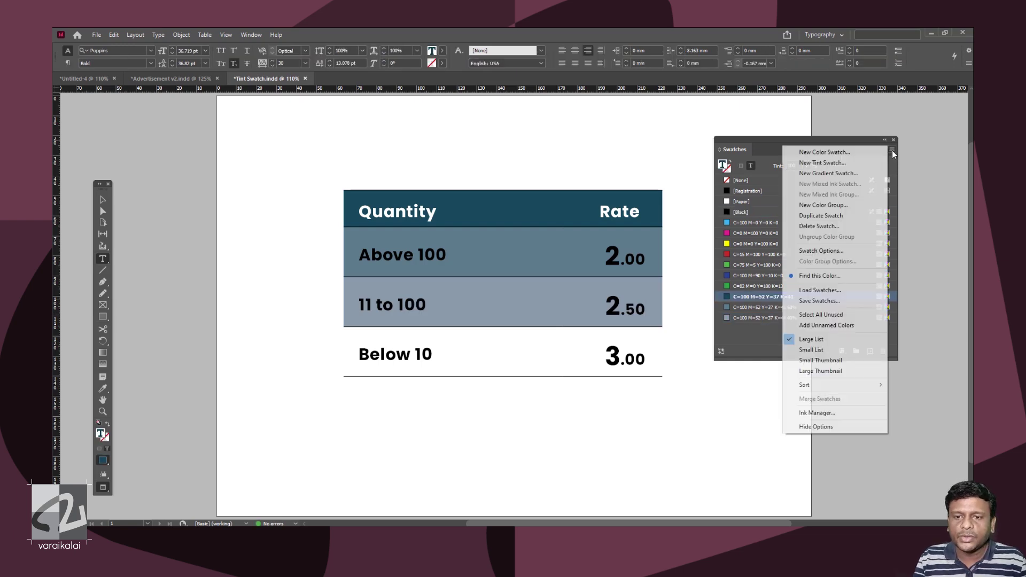
pyautogui.click(867, 164)
pyautogui.write('20')
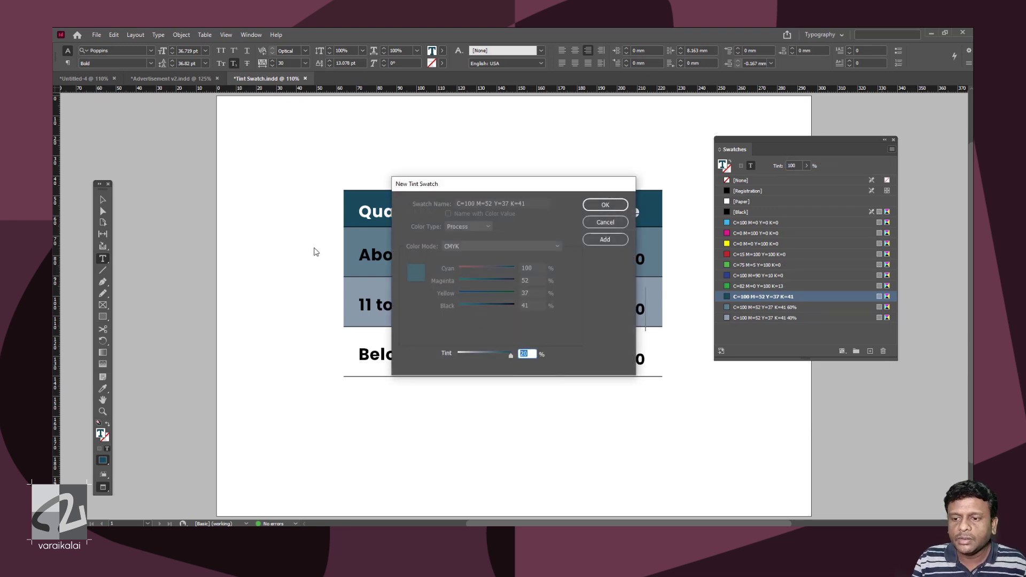
pyautogui.press('Return')
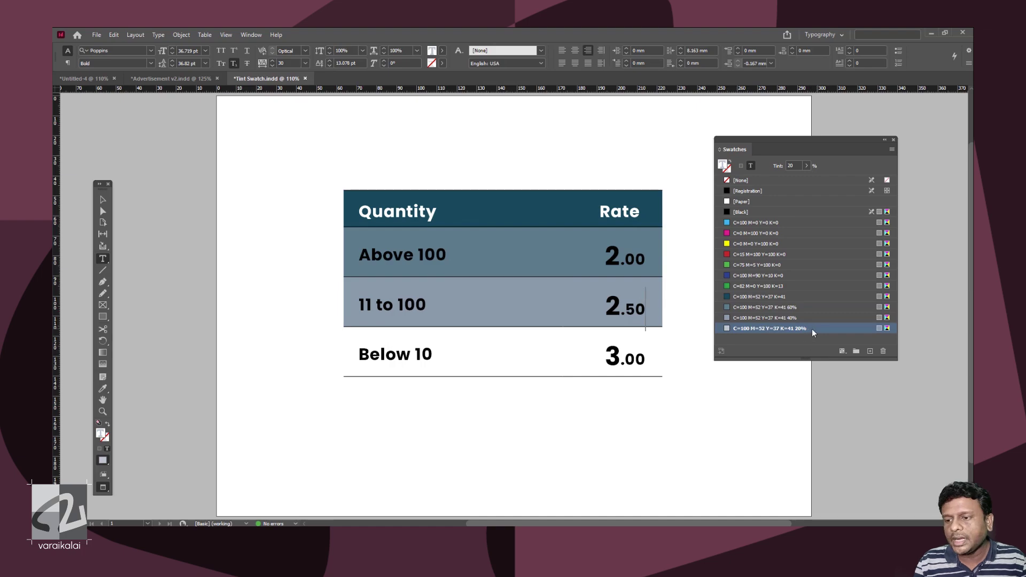
# Fill the cells of the "Below 10" row with the 20% tint swatch of C=100 M=52 Y=37 K=41
pyautogui.moveTo(359, 354); pyautogui.dragTo(641, 355)
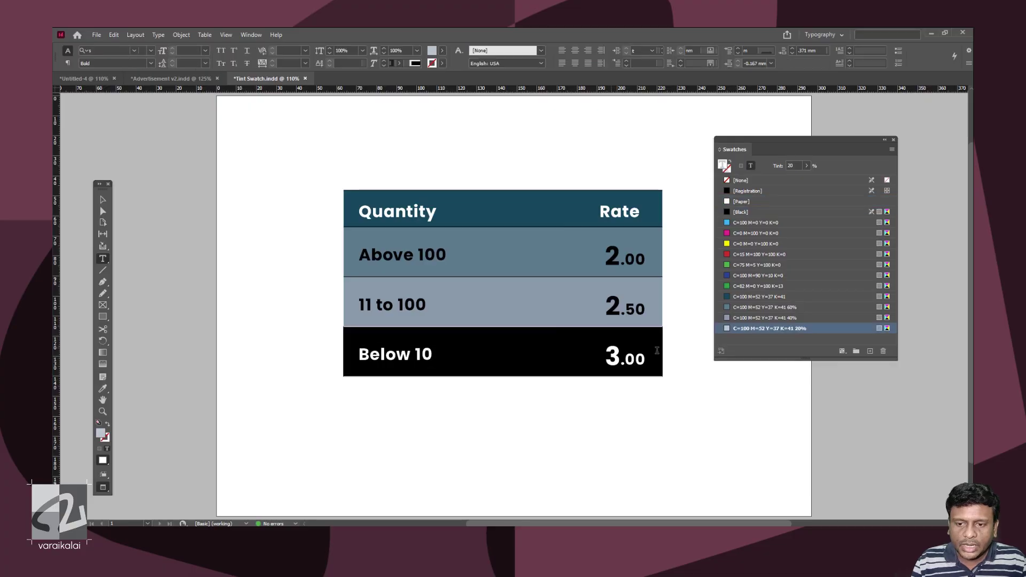
pyautogui.click(757, 330)
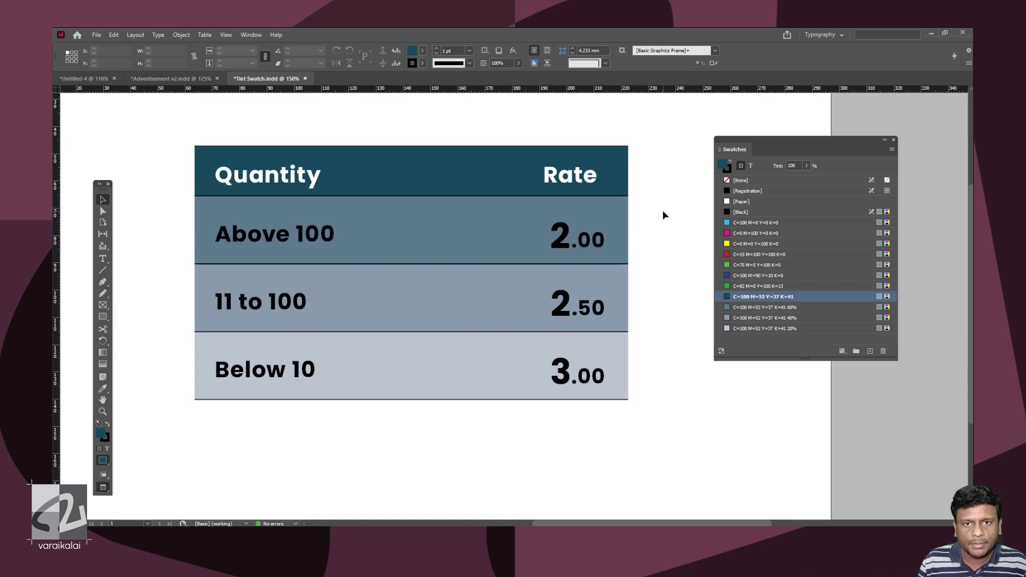
# Open the swatch options of the base color C=100 M=52 Y=37 K=41 for editing
pyautogui.doubleClick(797, 298)
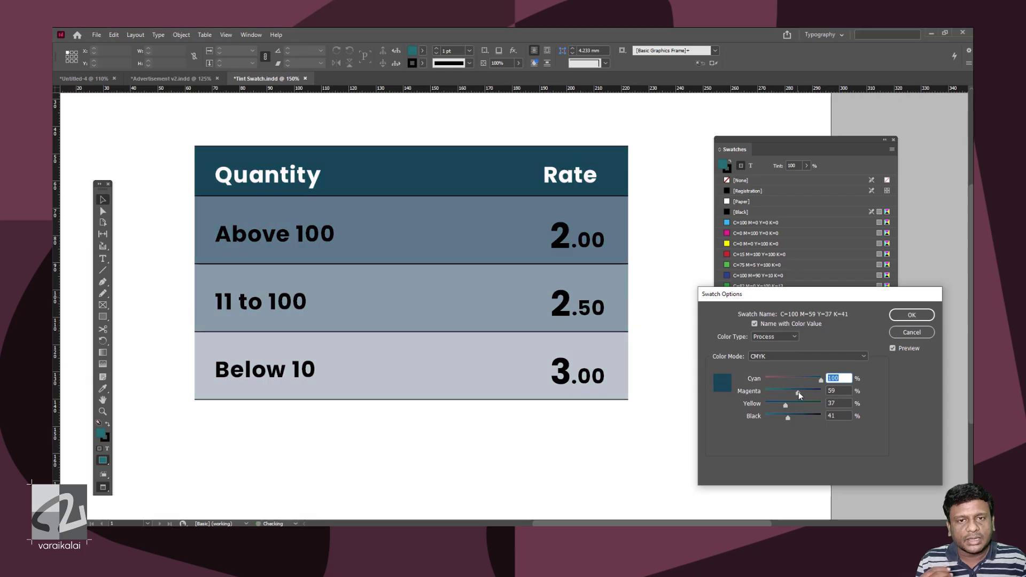